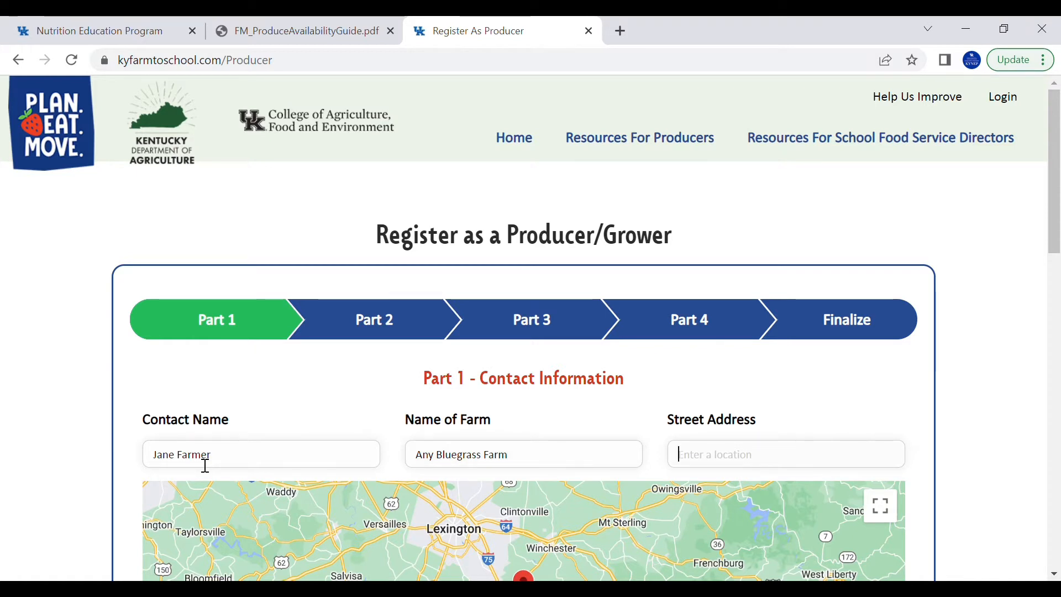
Enter the farm's street address, city and zip code
{"action": "type", "text": "102 Erikson"}
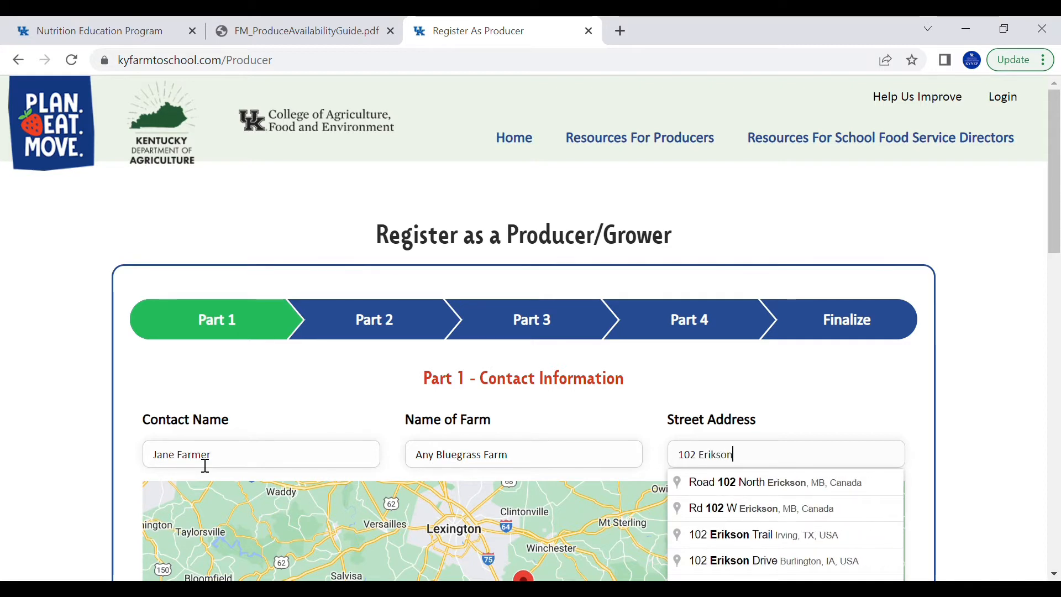
{"action": "type", "text": " Hall"}
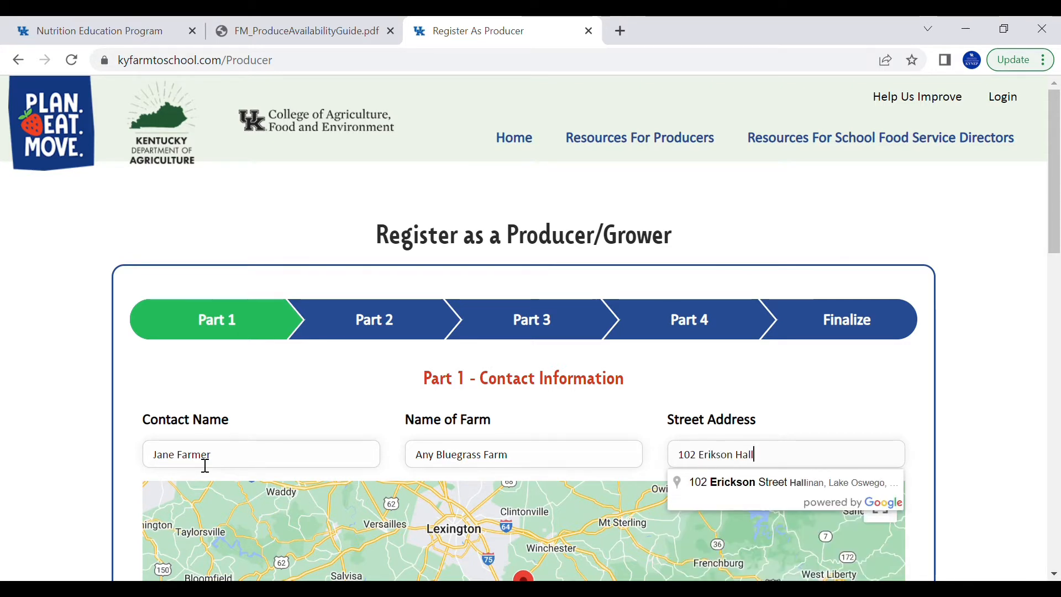
{"action": "scroll", "coordinate": [205, 466], "scroll_direction": "down", "scroll_amount": 5}
{"action": "type", "text": "Lexington"}
{"action": "key", "text": "Tab"}
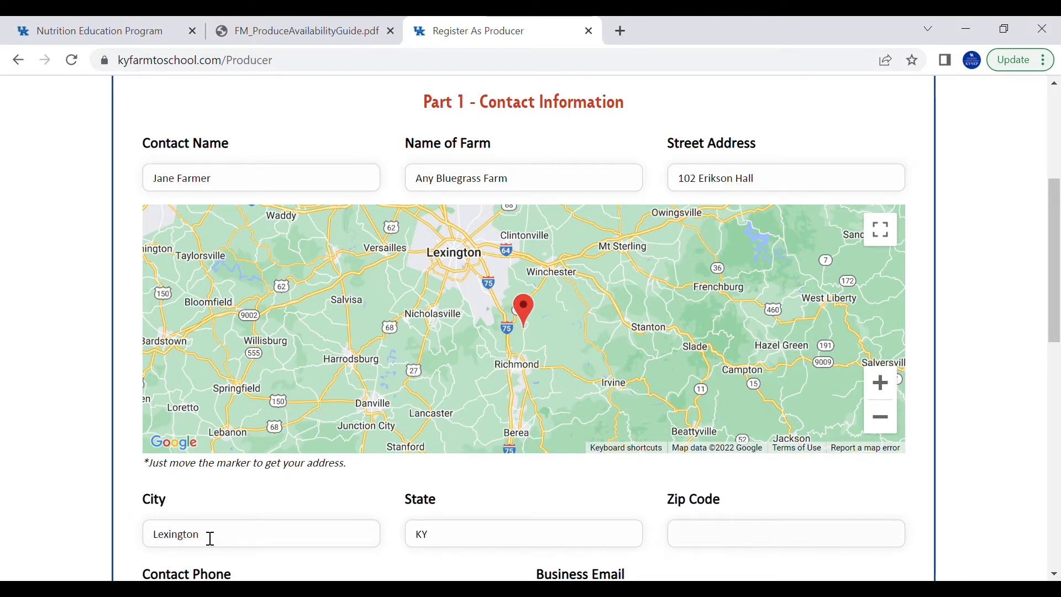
{"action": "type", "text": "40506"}
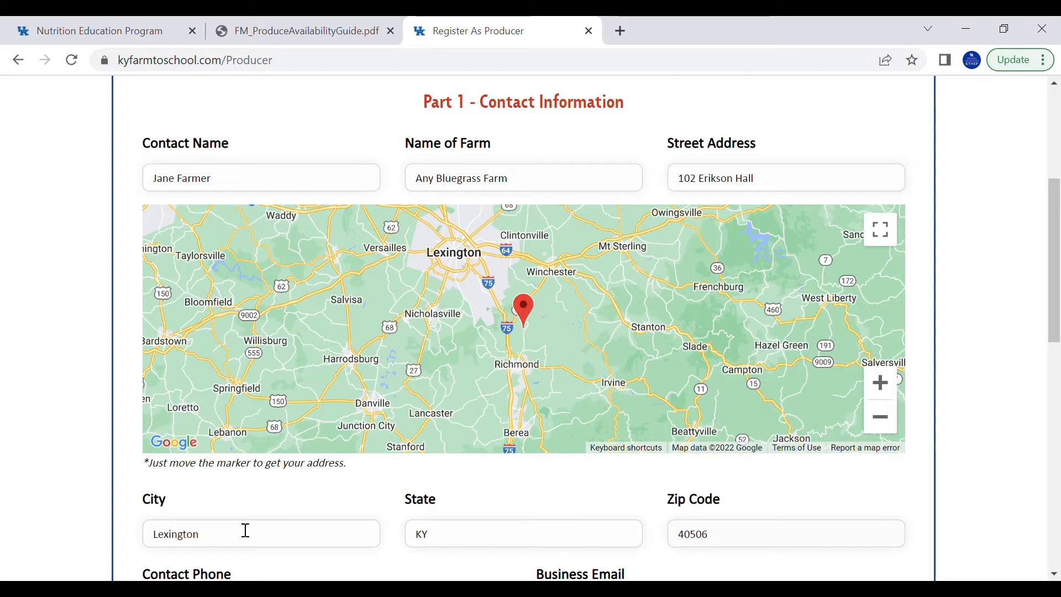
{"action": "scroll", "coordinate": [1055, 370], "scroll_direction": "down", "scroll_amount": 4}
Fill in the contact phone number and the business e-mail address
{"action": "left_click", "coordinate": [346, 353]}
{"action": "type", "text": "("}
{"action": "key", "text": "BackSpace"}
{"action": "type", "text": "859-555-5555"}
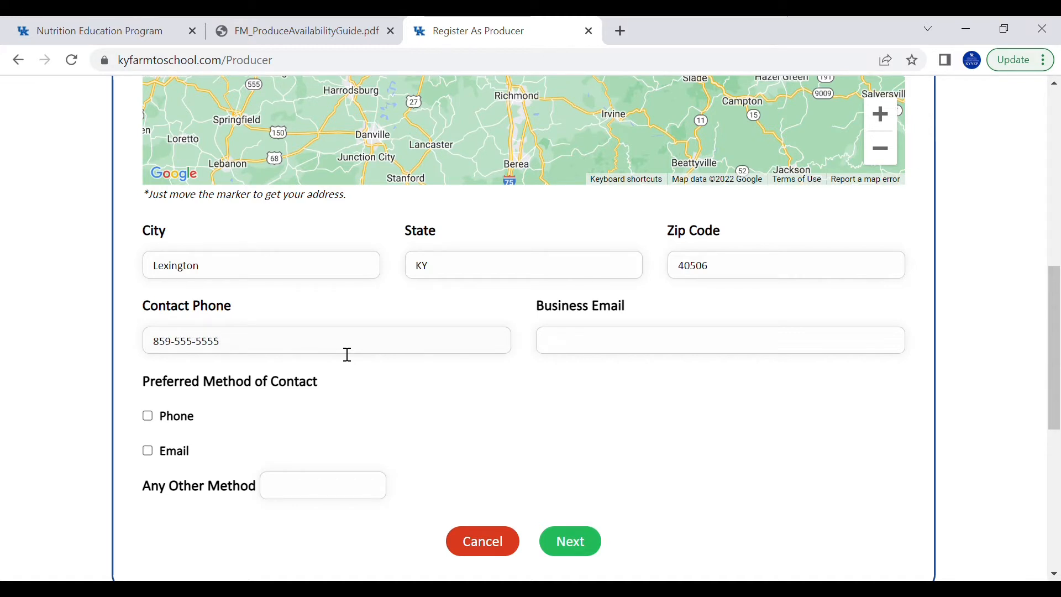
{"action": "left_click", "coordinate": [612, 348]}
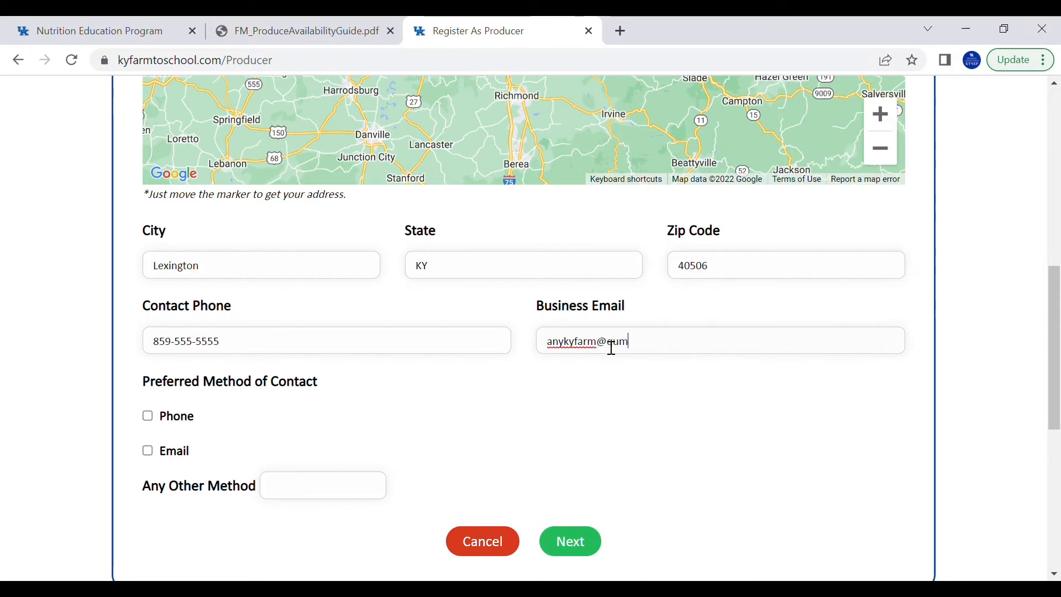
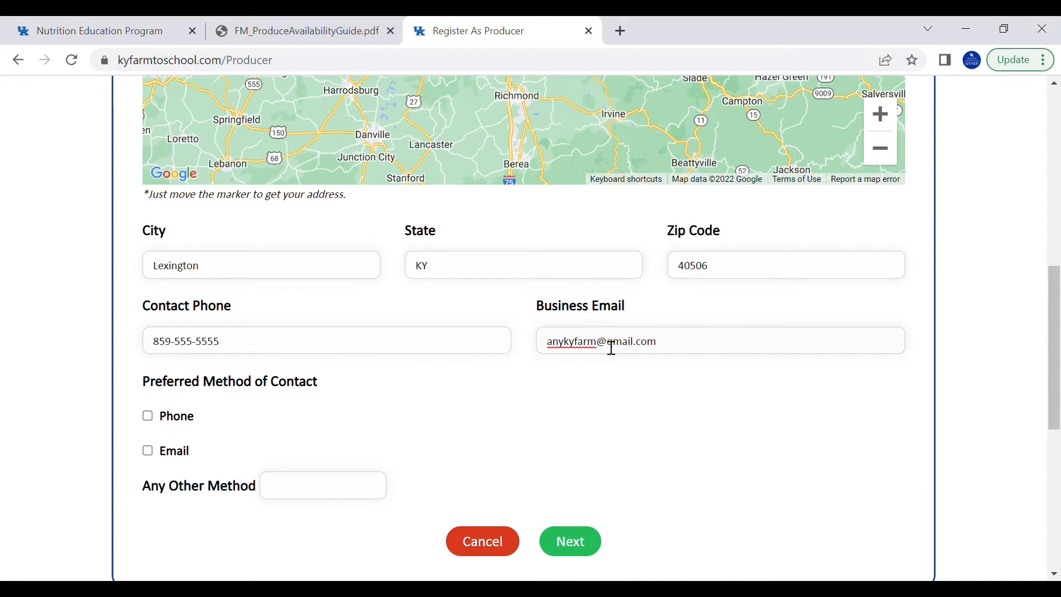
Choose Phone and Email as preferred contact methods and add 'text' as another method
{"action": "left_click", "coordinate": [148, 417]}
{"action": "left_click", "coordinate": [148, 450]}
{"action": "left_click", "coordinate": [285, 489]}
{"action": "type", "text": "text"}
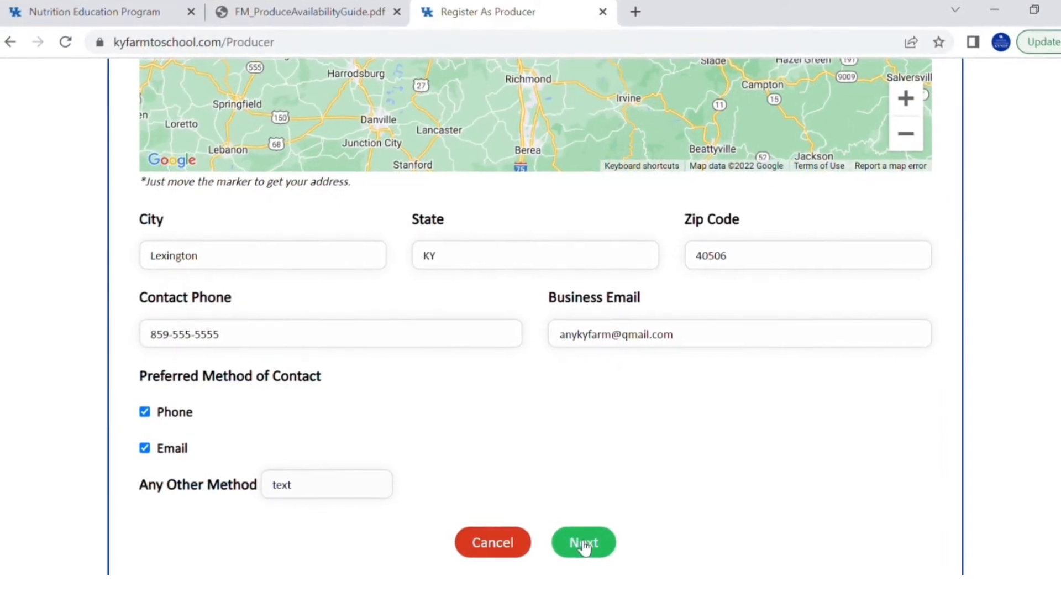
{"action": "left_click", "coordinate": [585, 543]}
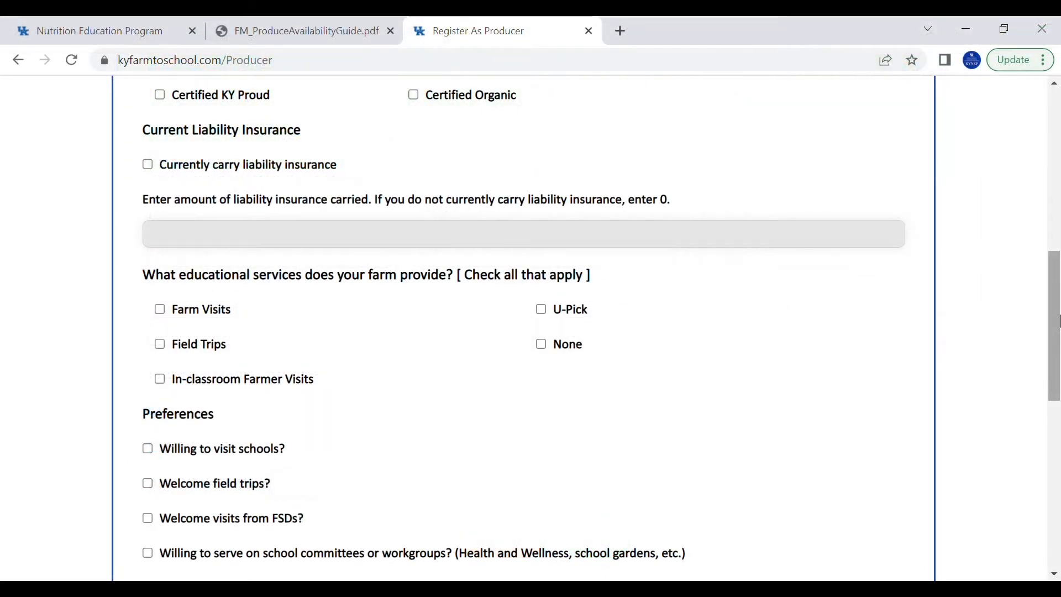
{"action": "left_click_drag", "start_coordinate": [1058, 319], "coordinate": [1058, 185]}
{"action": "scroll", "coordinate": [1058, 185], "scroll_direction": "down", "scroll_amount": 1}
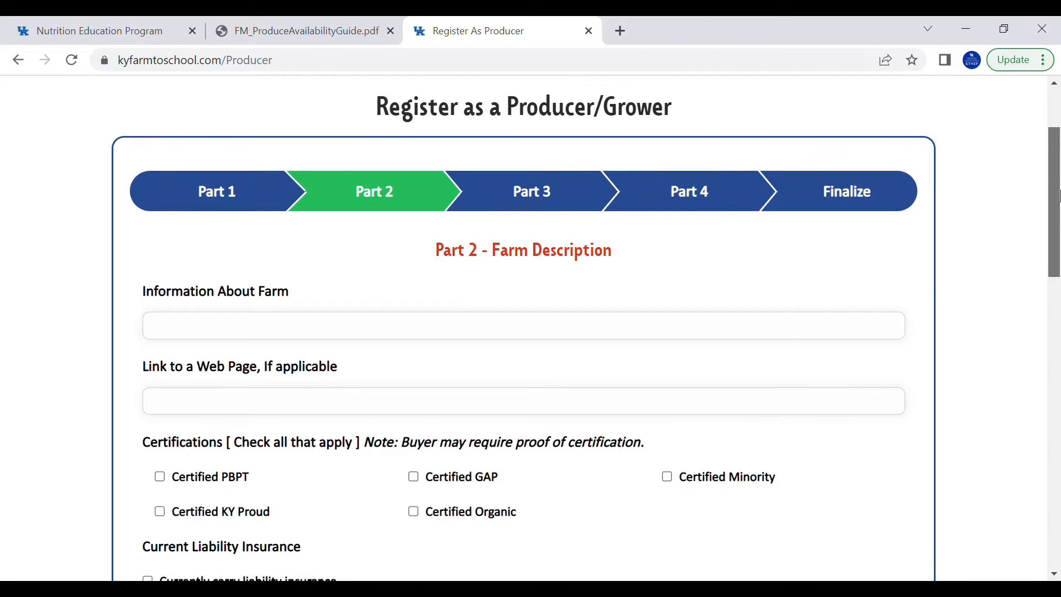
{"action": "left_click", "coordinate": [548, 337]}
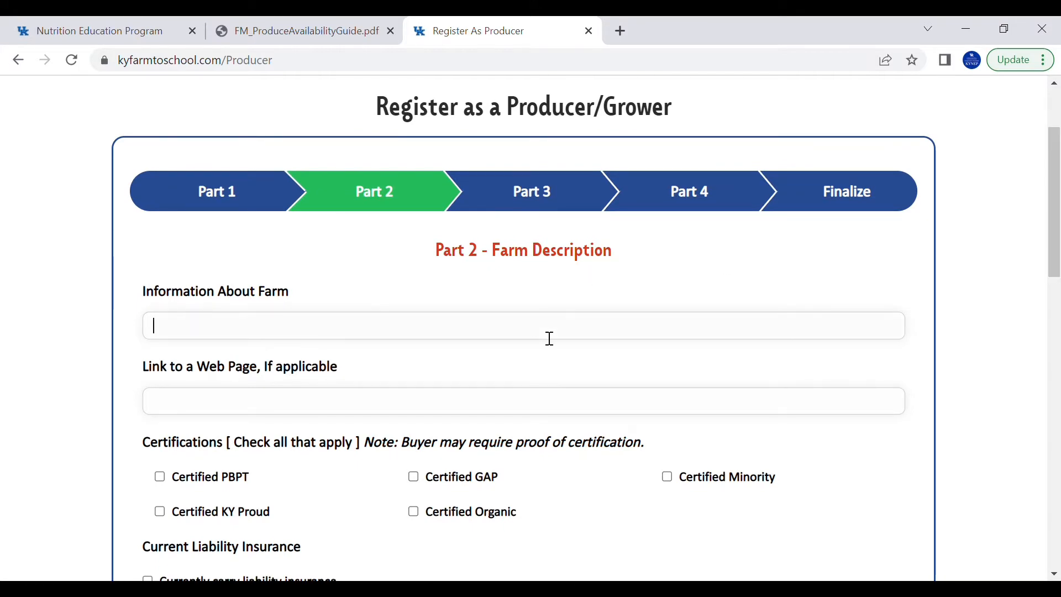
{"action": "type", "text": "Apple orchard"}
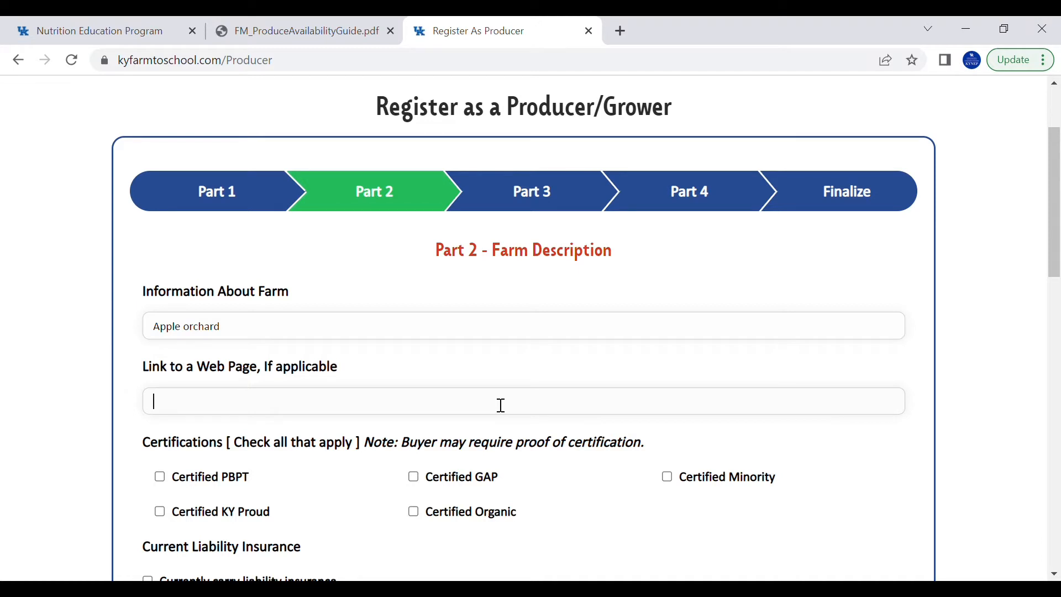
{"action": "type", "text": "www"}
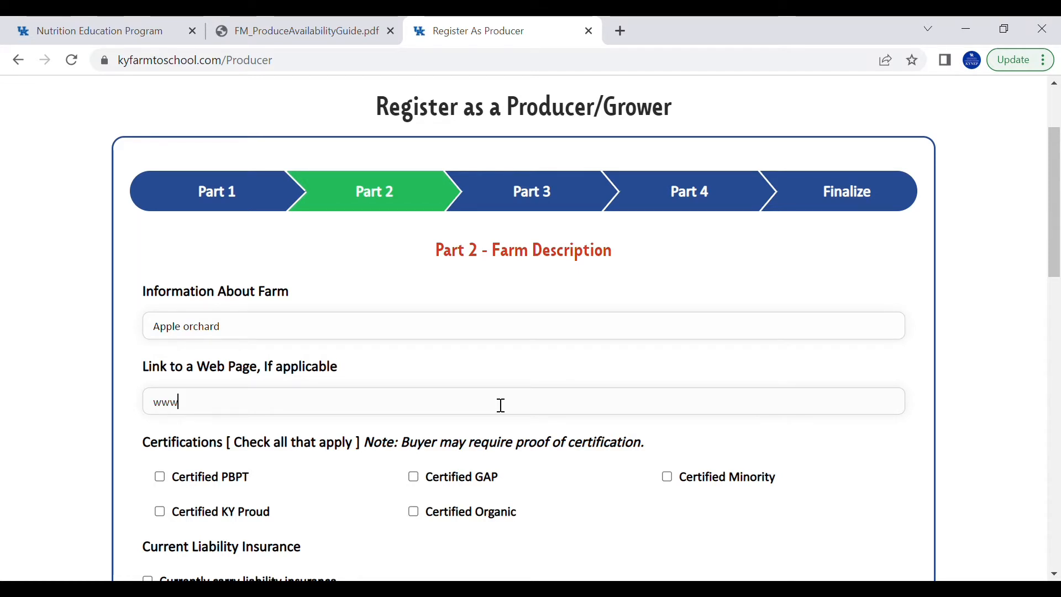
{"action": "type", "text": "."}
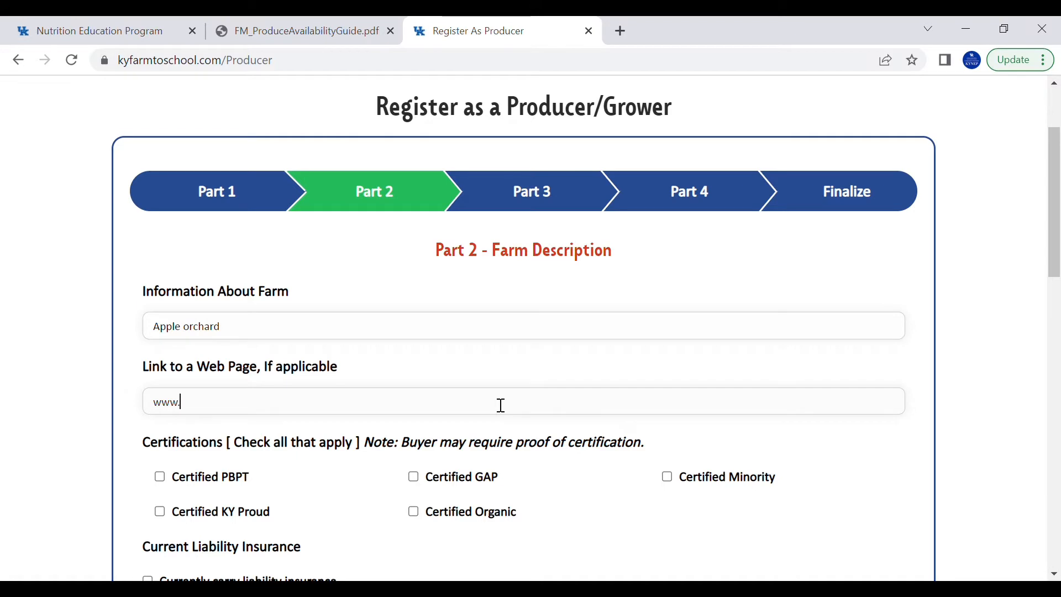
{"action": "type", "text": "an"}
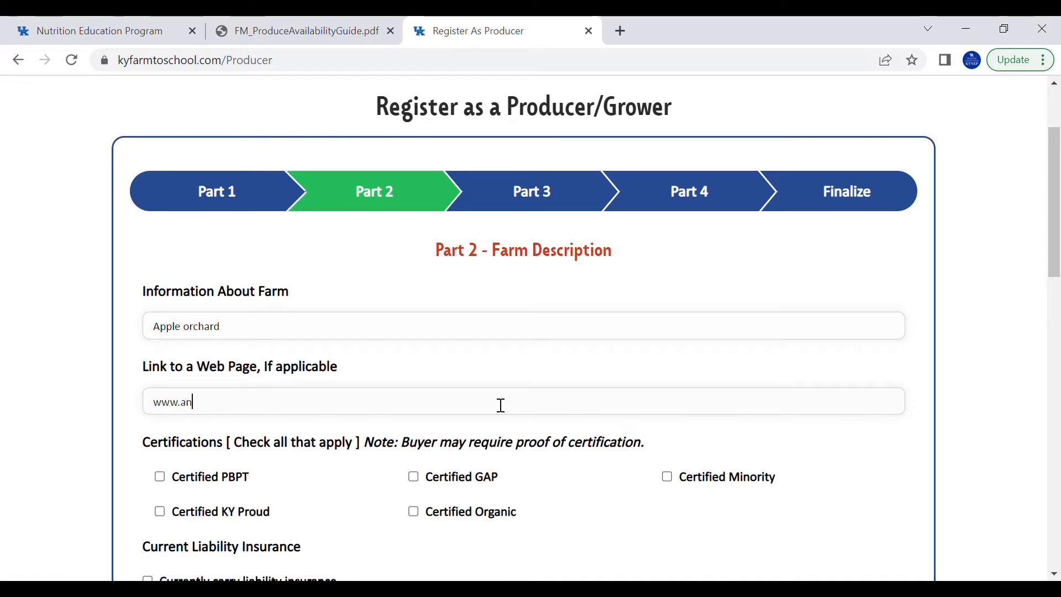
{"action": "type", "text": "yappleky"}
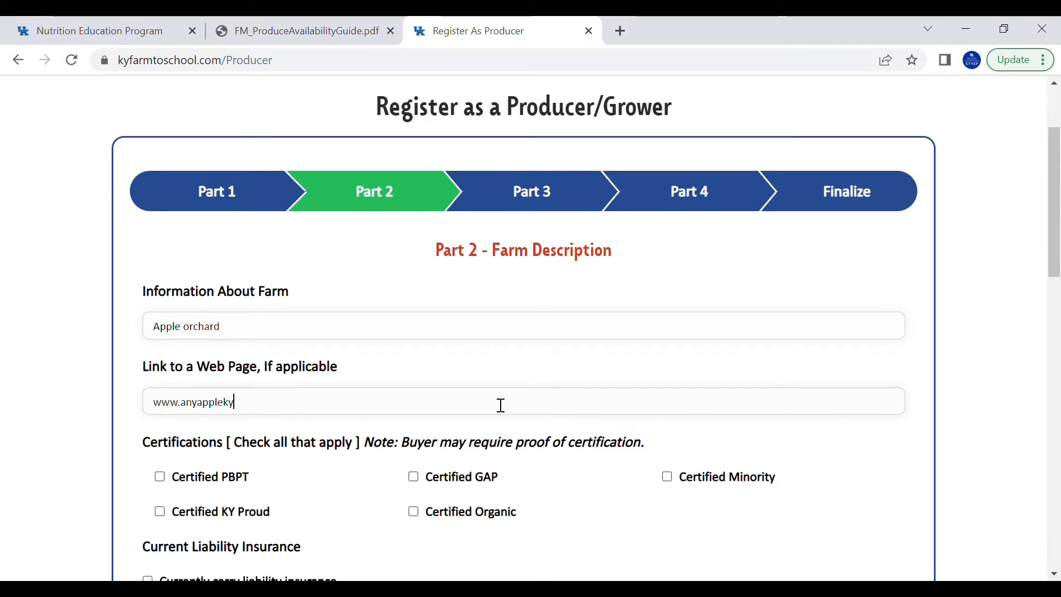
{"action": "type", "text": ".com"}
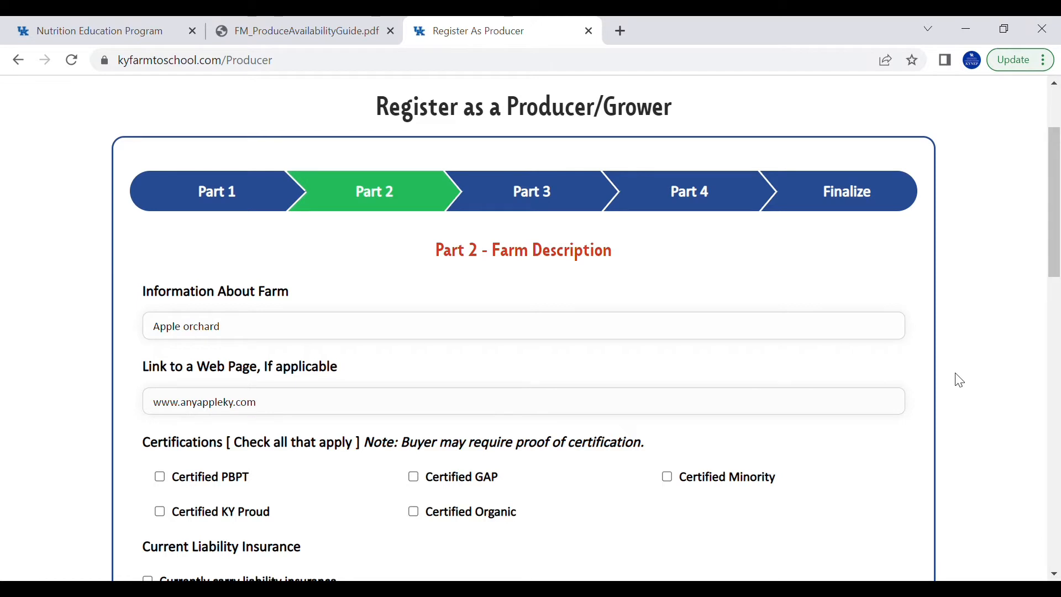
{"action": "scroll", "coordinate": [1043, 278], "scroll_direction": "down", "scroll_amount": 2}
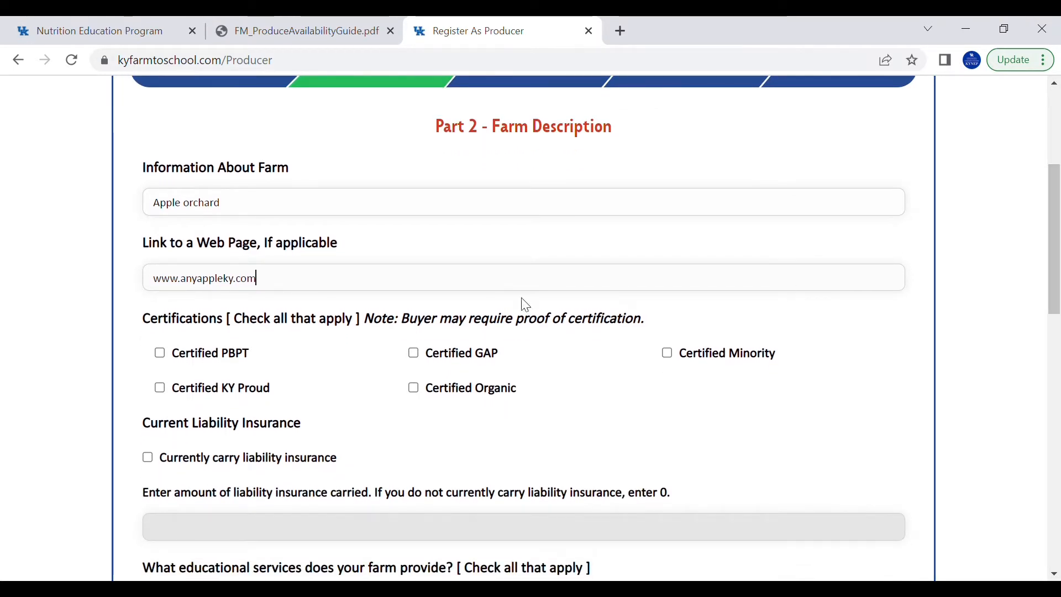
Mark the farm as Certified PBPT and Certified KY Proud only
{"action": "left_click", "coordinate": [160, 355]}
{"action": "left_click", "coordinate": [160, 390]}
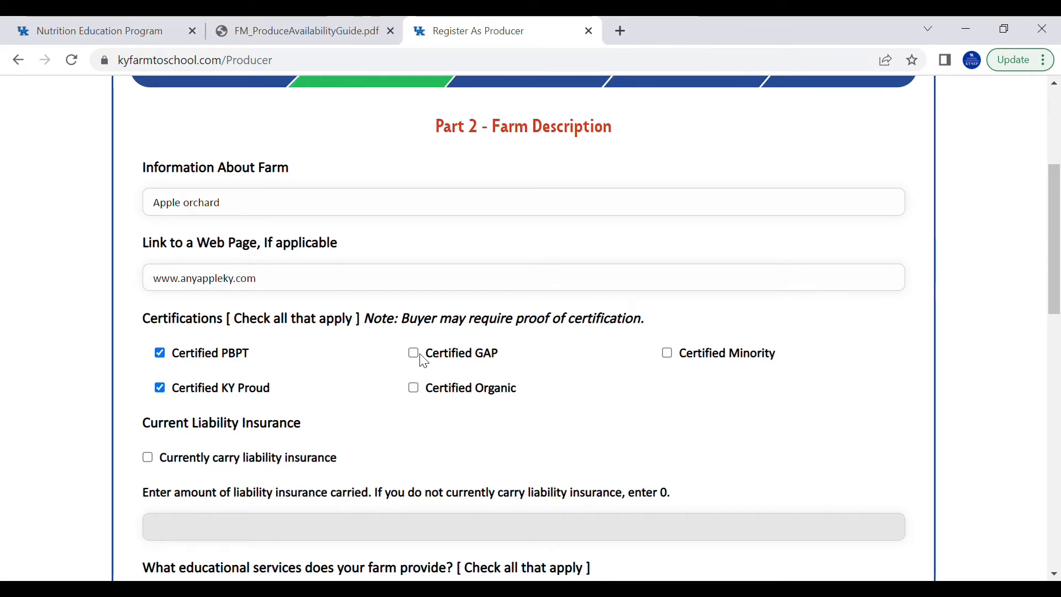
{"action": "left_click", "coordinate": [421, 388]}
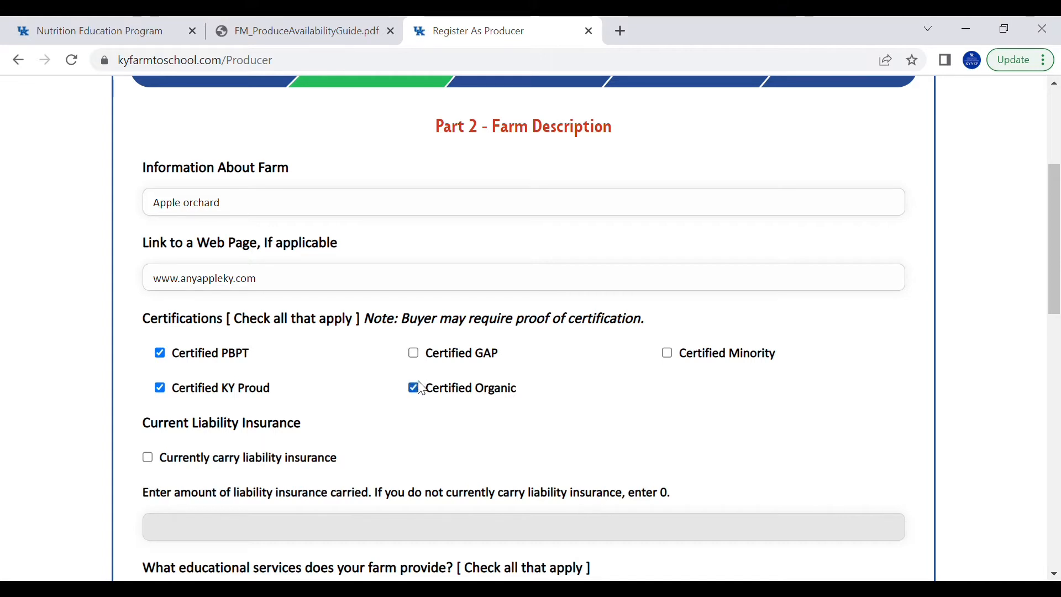
{"action": "left_click", "coordinate": [414, 355]}
{"action": "left_click", "coordinate": [415, 388]}
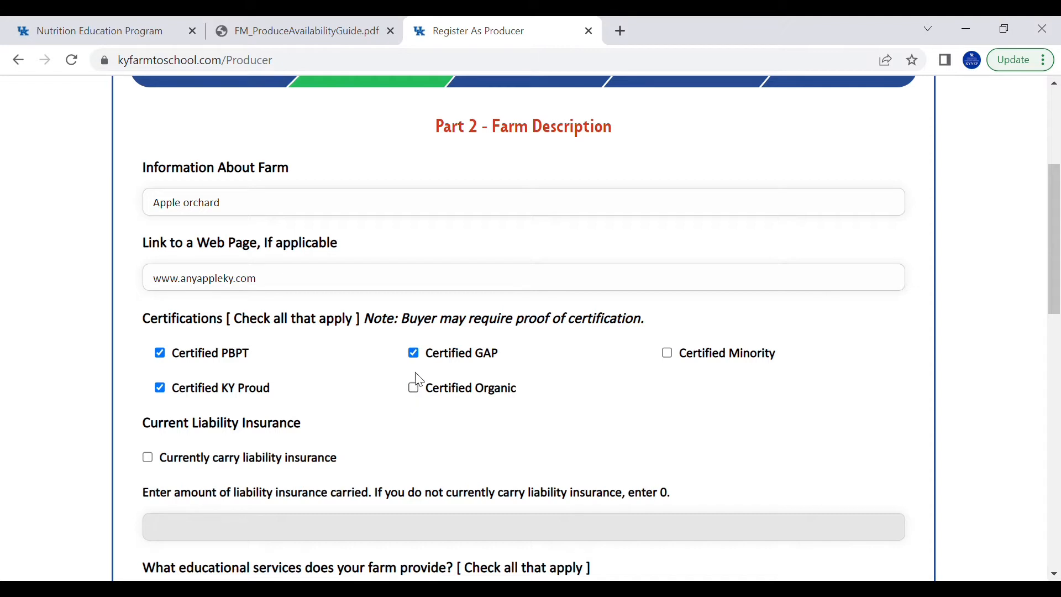
{"action": "left_click", "coordinate": [415, 357]}
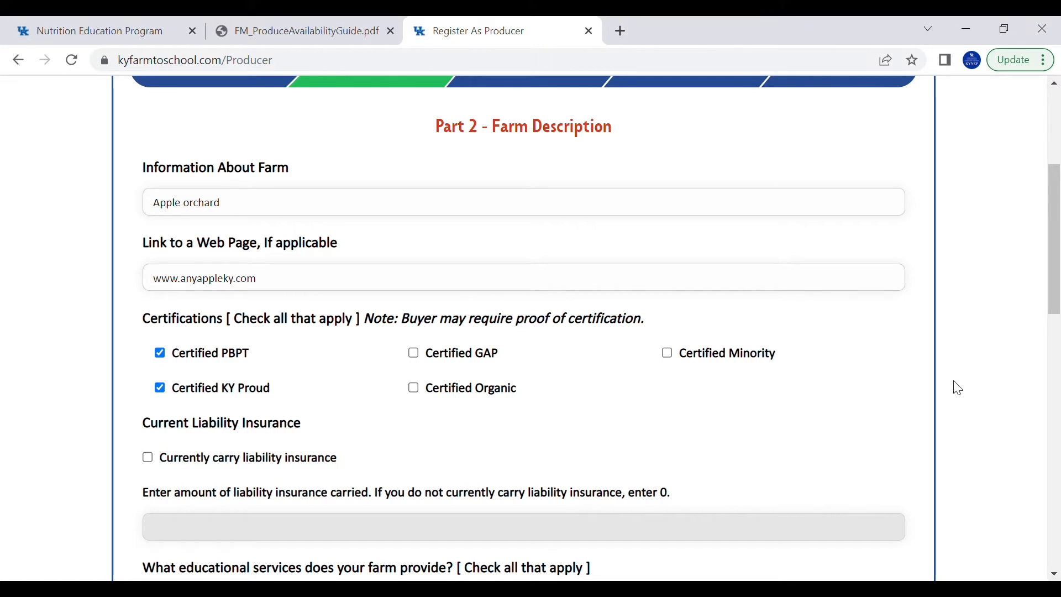
{"action": "left_click_drag", "start_coordinate": [1055, 284], "coordinate": [1042, 363]}
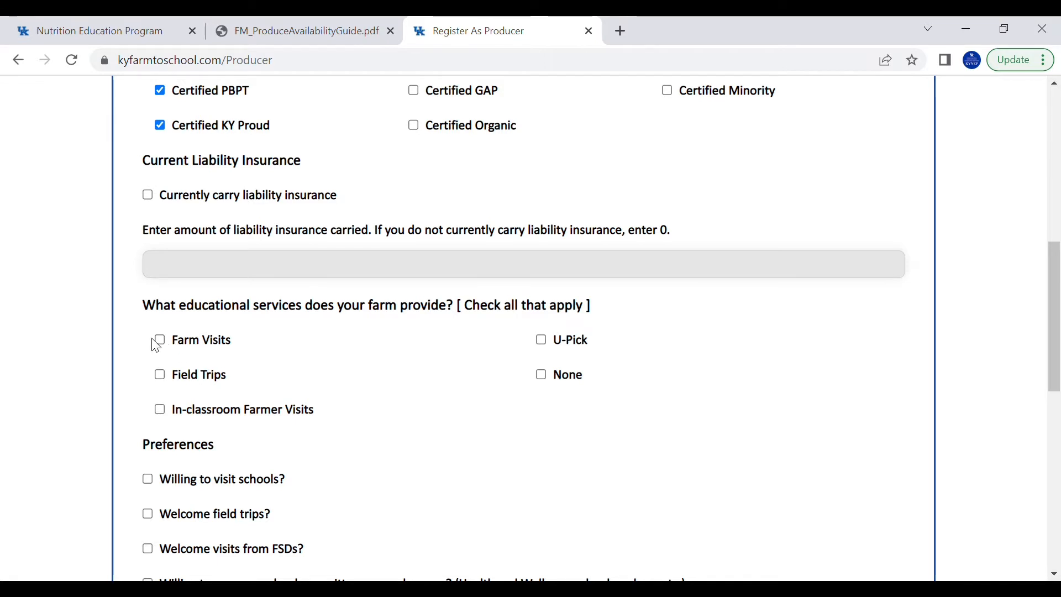
Offer Farm Visits, Field Trips, In-classroom Farmer Visits and U-Pick as educational services
{"action": "left_click", "coordinate": [158, 343]}
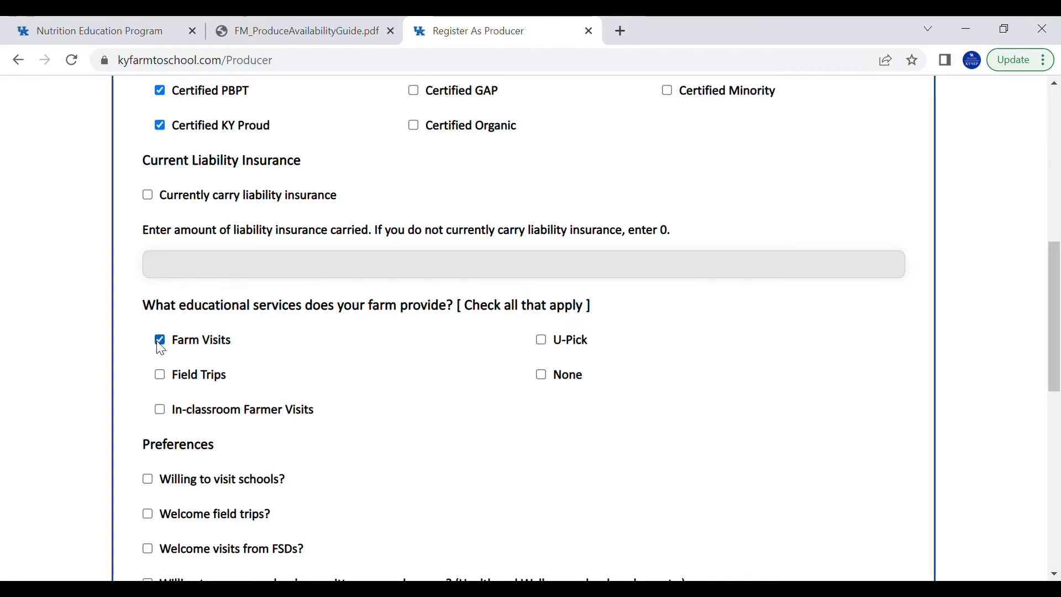
{"action": "left_click", "coordinate": [166, 381]}
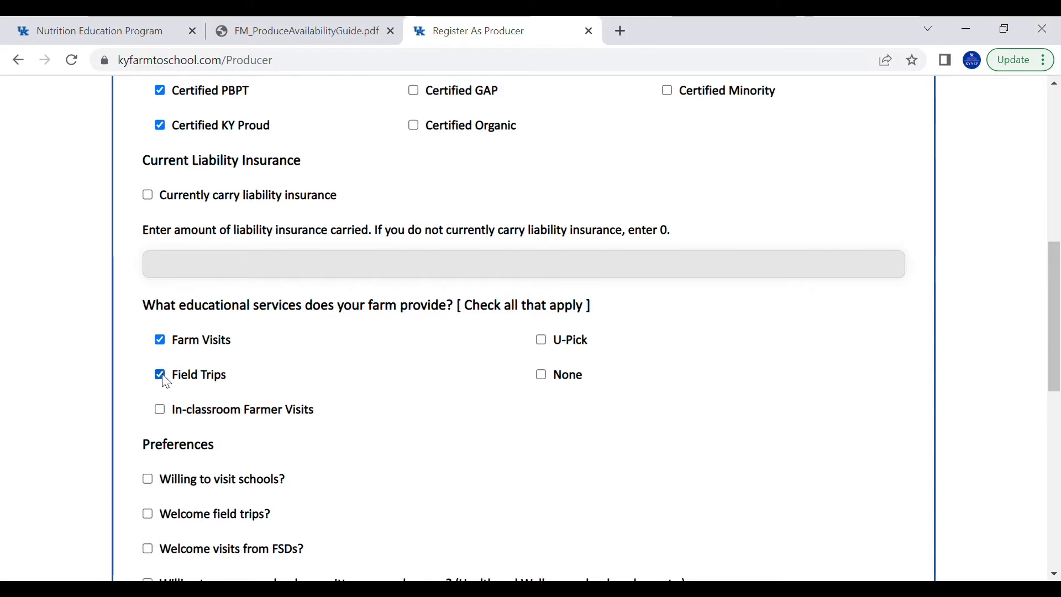
{"action": "left_click", "coordinate": [161, 410]}
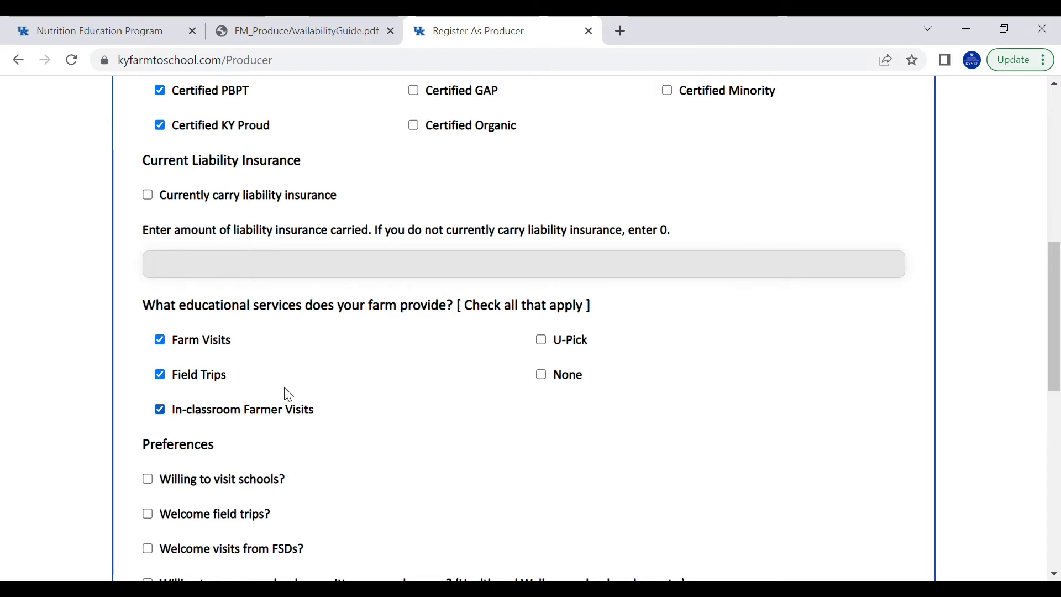
{"action": "left_click", "coordinate": [544, 341]}
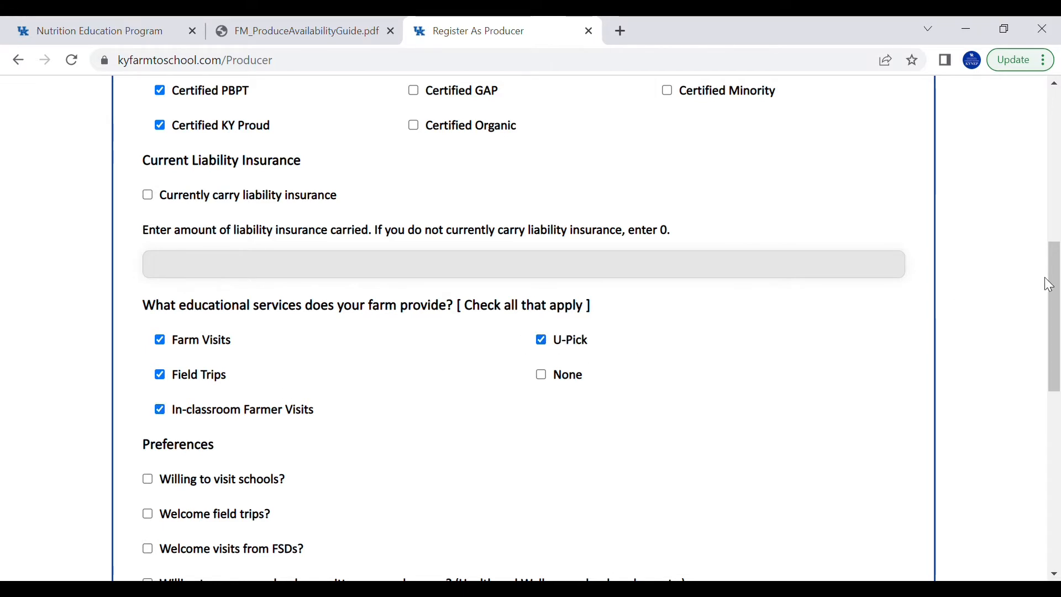
Check the preferences for visiting schools and welcoming field trips
{"action": "left_click_drag", "start_coordinate": [1048, 285], "coordinate": [1056, 330]}
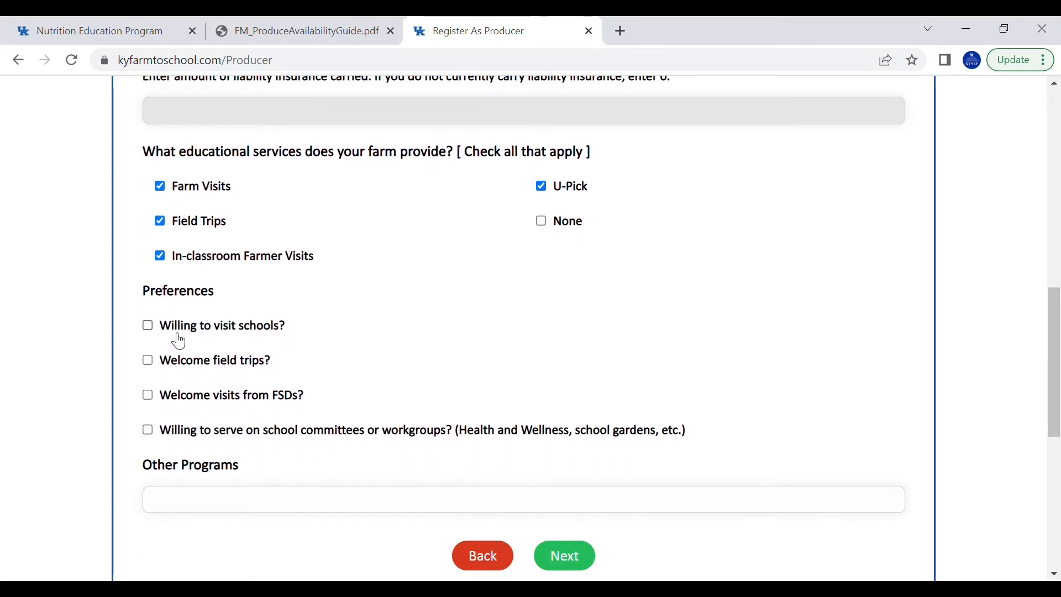
{"action": "left_click", "coordinate": [150, 329]}
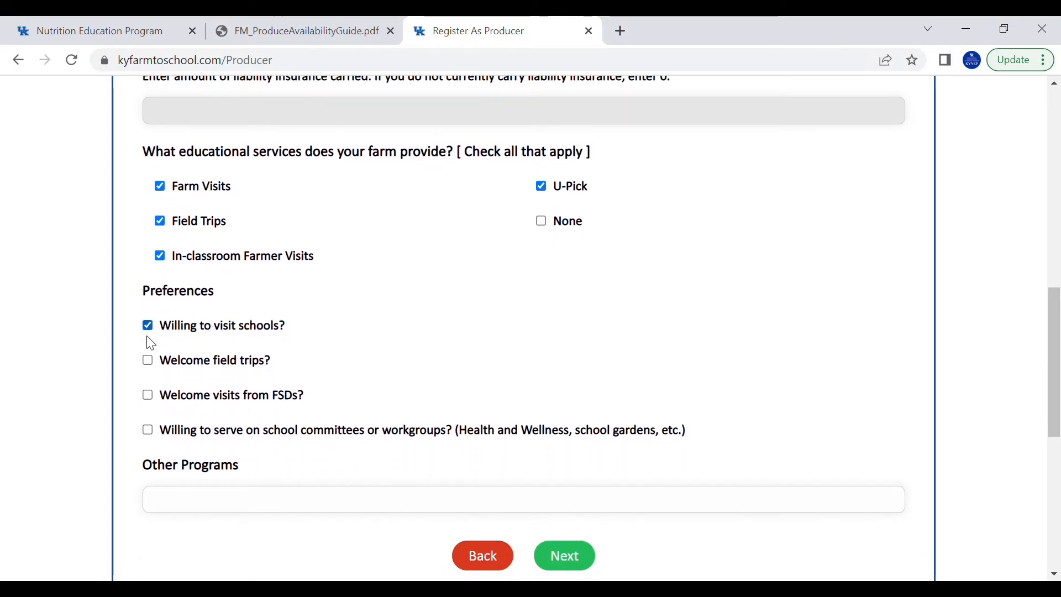
{"action": "left_click", "coordinate": [150, 365]}
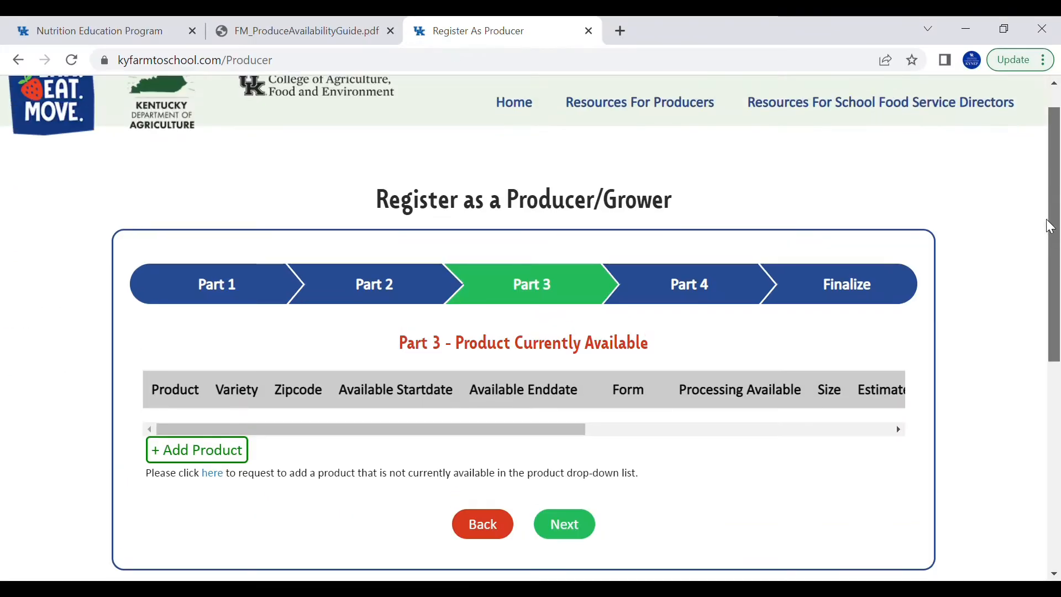
Add a Golden Delicious product with the farm's zipcode, available 07/15/2022 to 10/15/2022
{"action": "left_click_drag", "start_coordinate": [1050, 227], "coordinate": [1050, 265]}
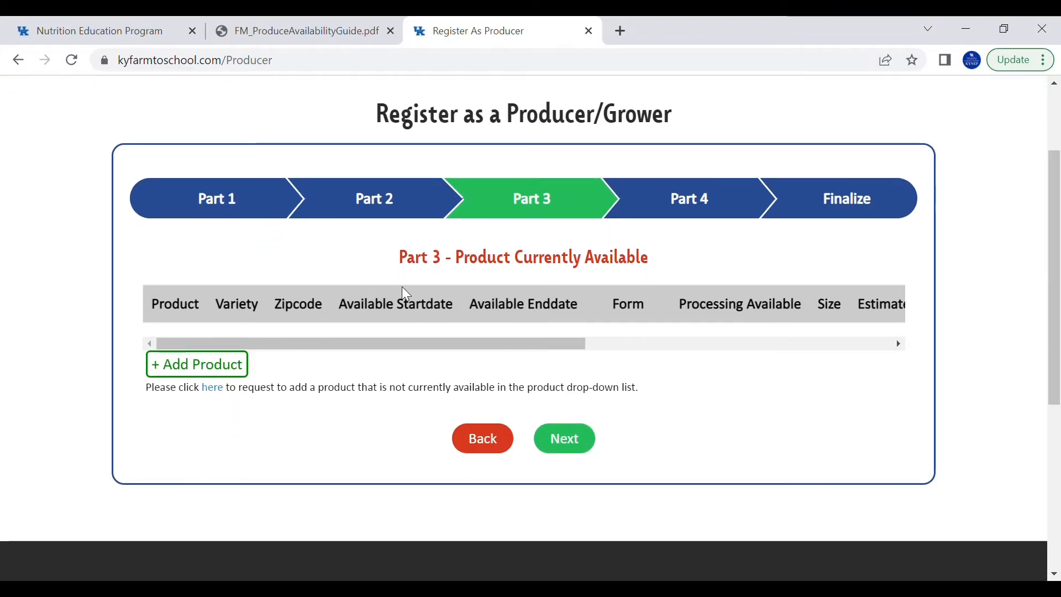
{"action": "left_click", "coordinate": [194, 366]}
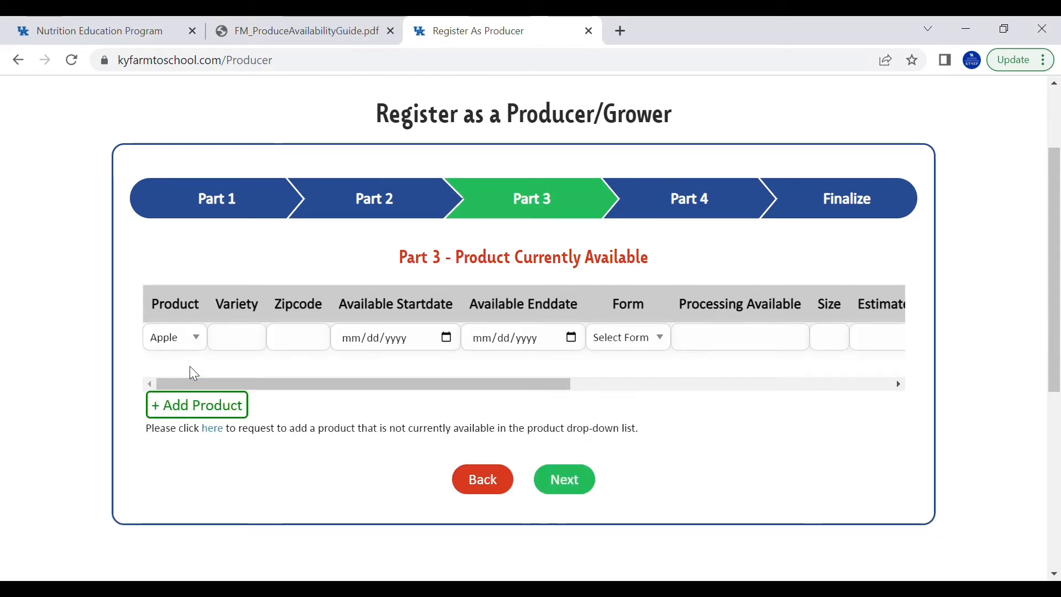
{"action": "left_click", "coordinate": [253, 344]}
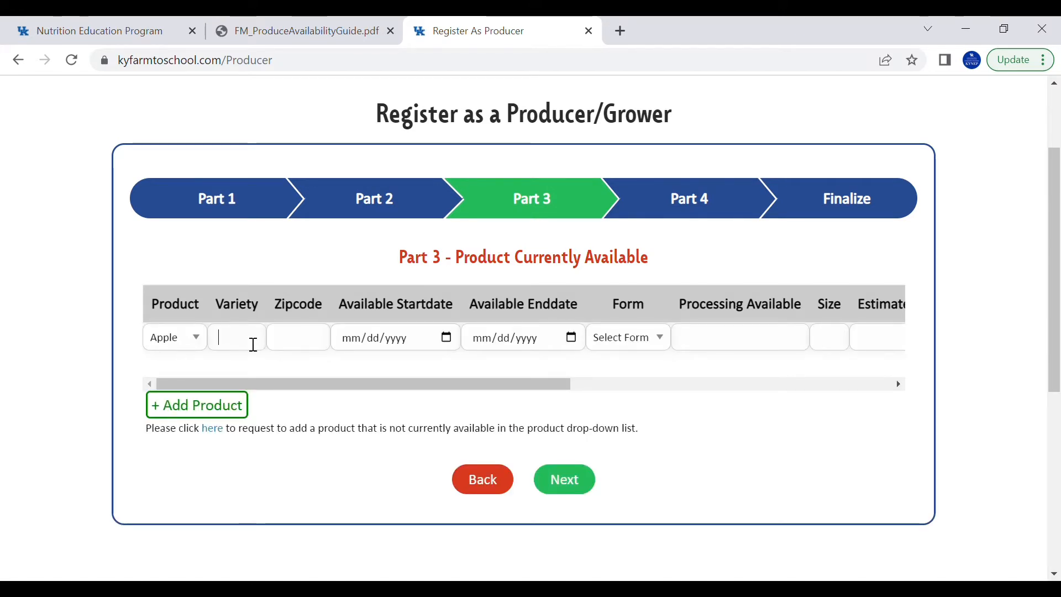
{"action": "type", "text": "Golden Del"}
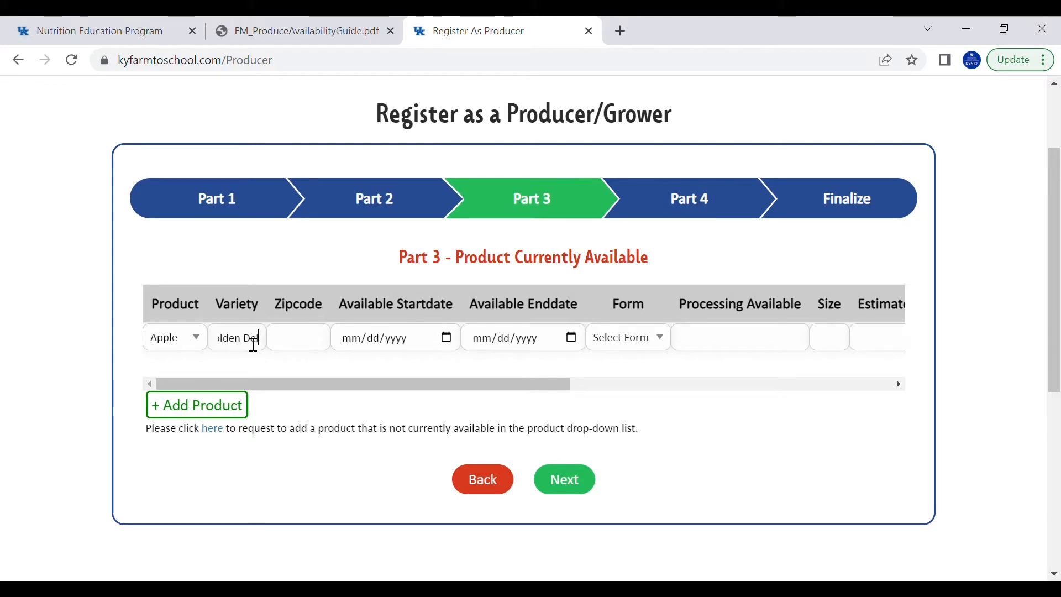
{"action": "type", "text": "icious"}
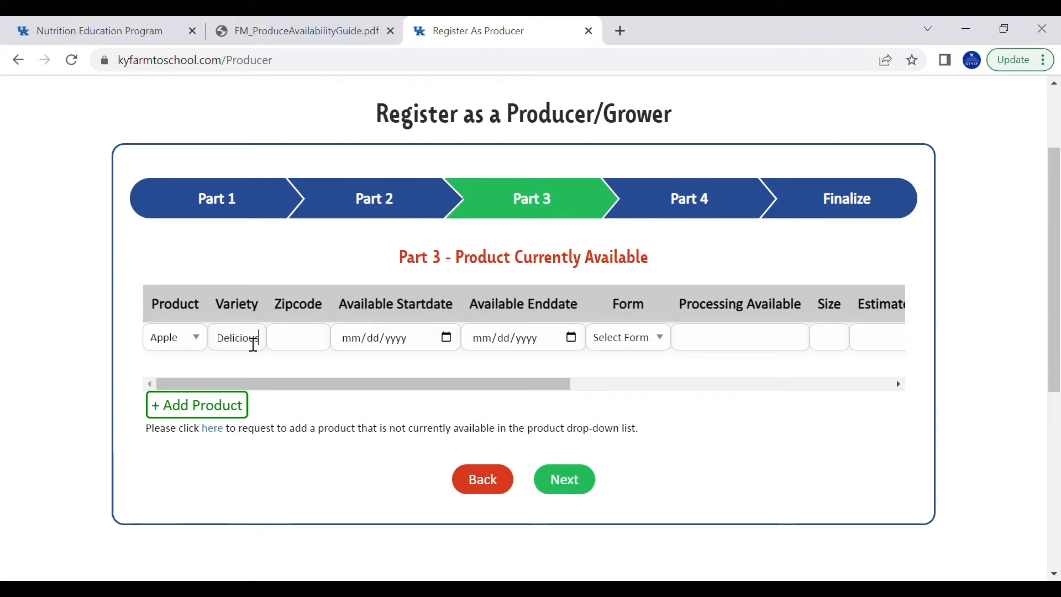
{"action": "key", "text": "Tab"}
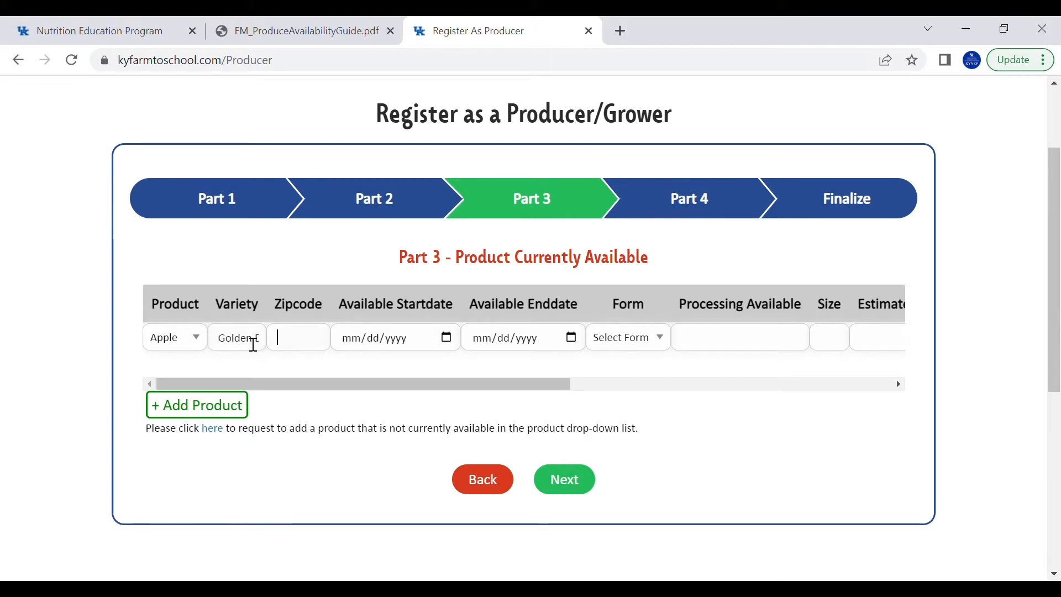
{"action": "type", "text": "40"}
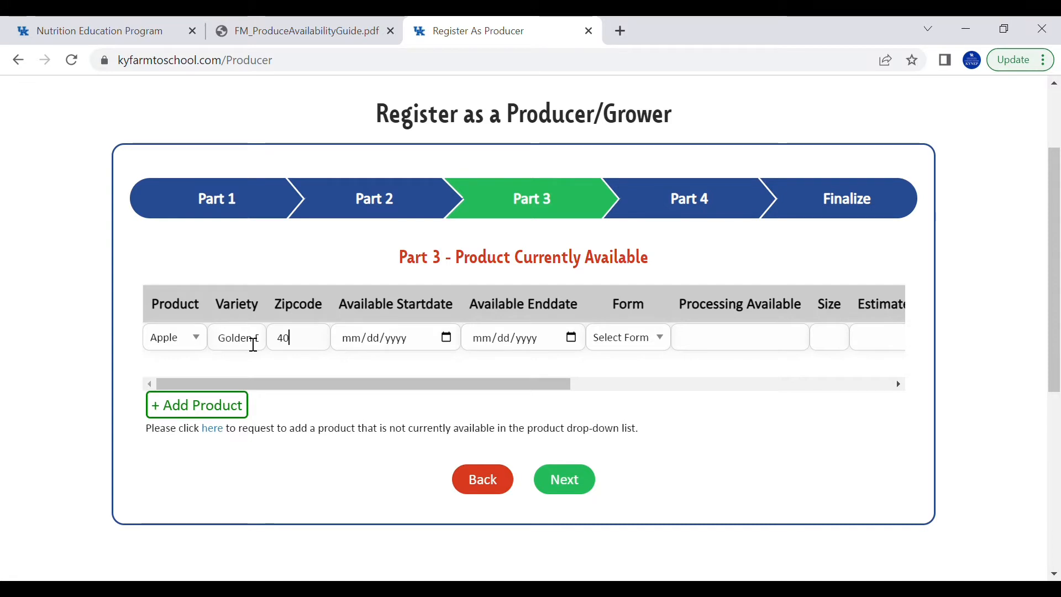
{"action": "type", "text": "506"}
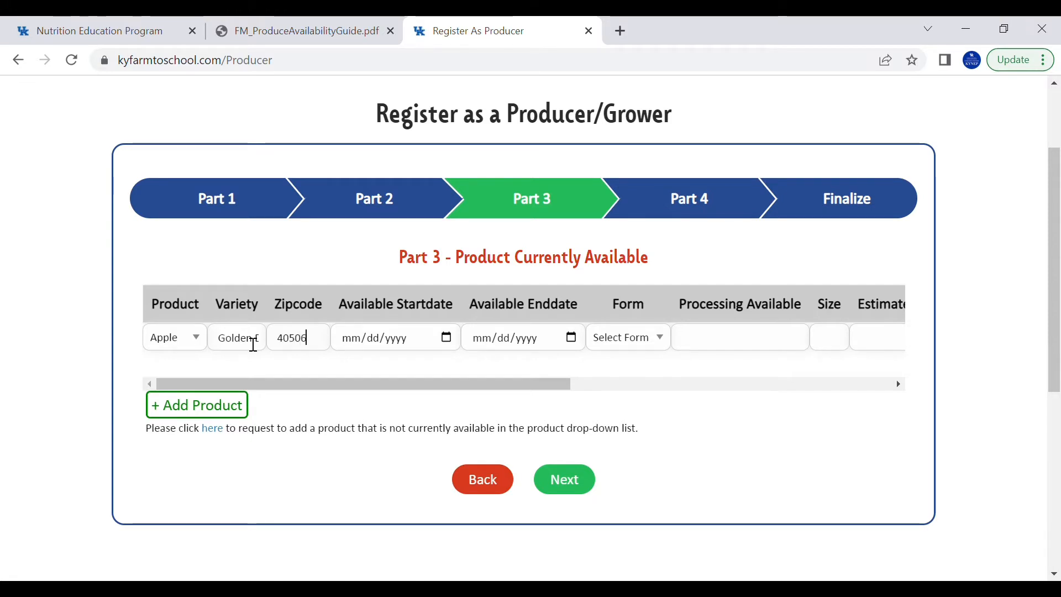
{"action": "key", "text": "Tab"}
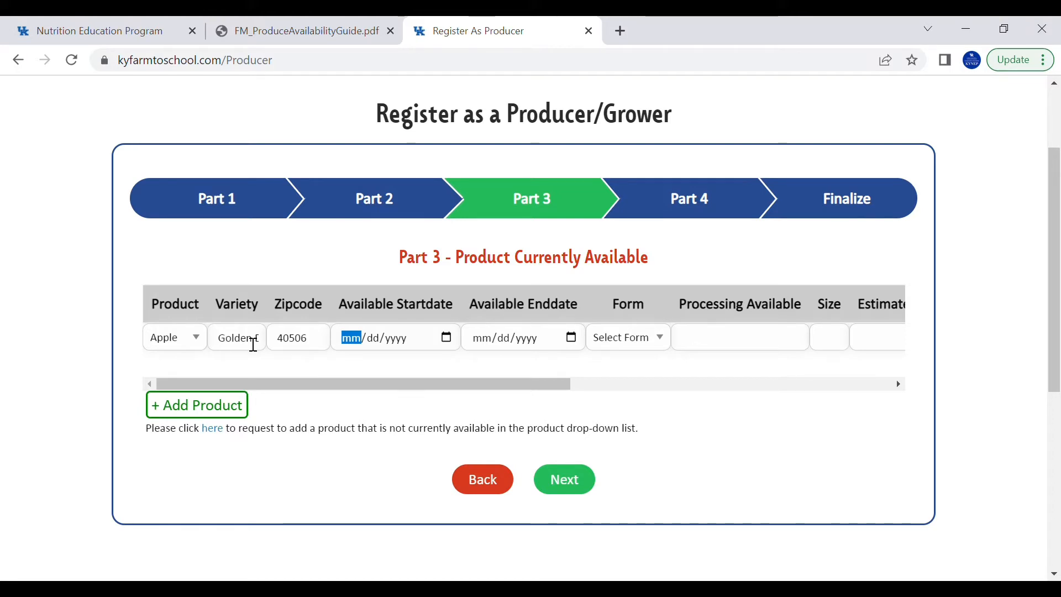
{"action": "type", "text": "07/"}
{"action": "type", "text": "1/yyyy"}
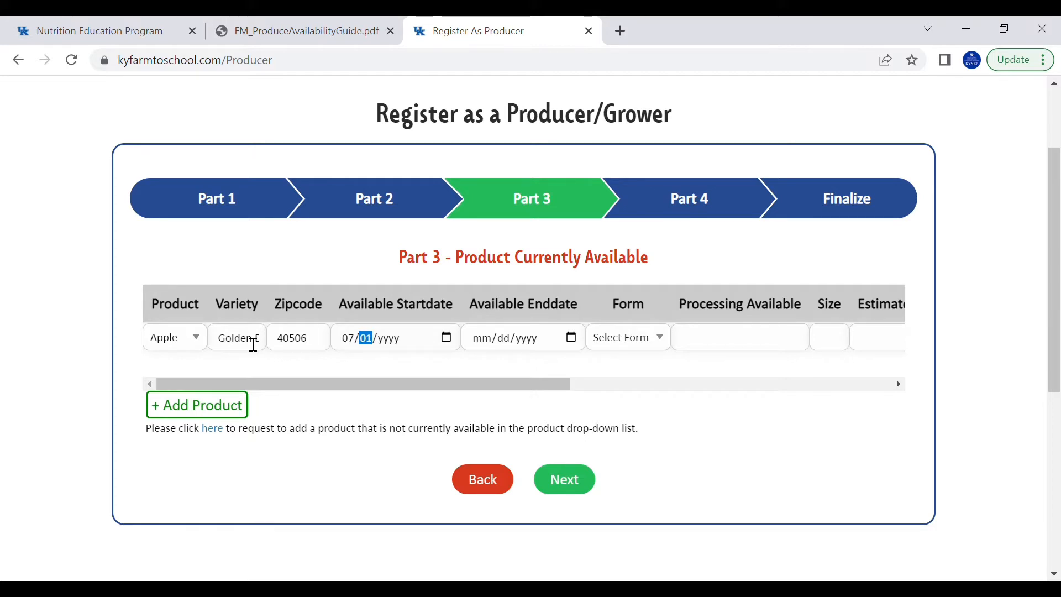
{"action": "type", "text": "5/000"}
{"action": "type", "text": "2022"}
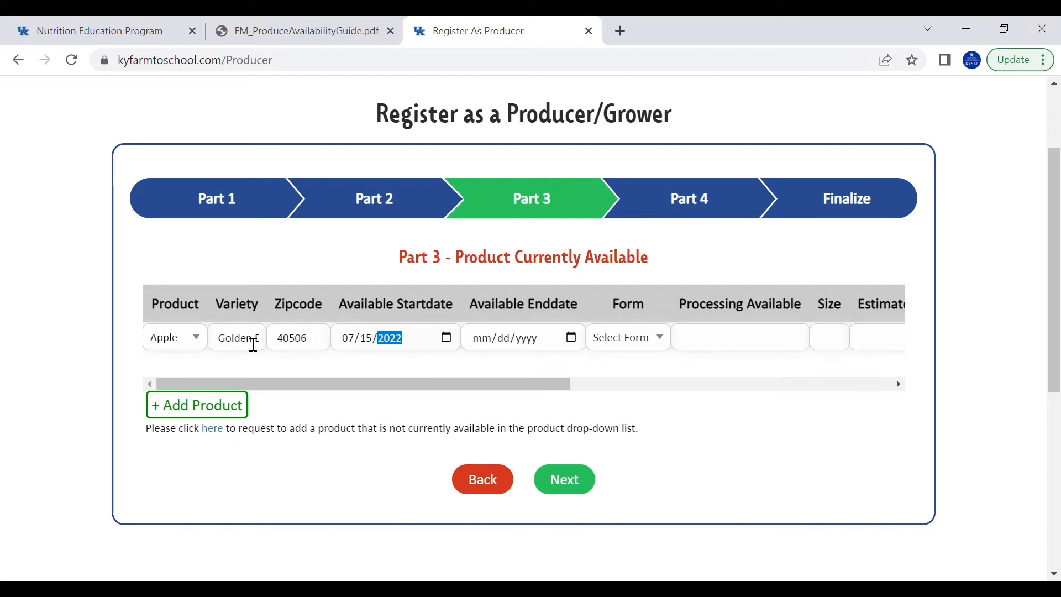
{"action": "key", "text": "Tab"}
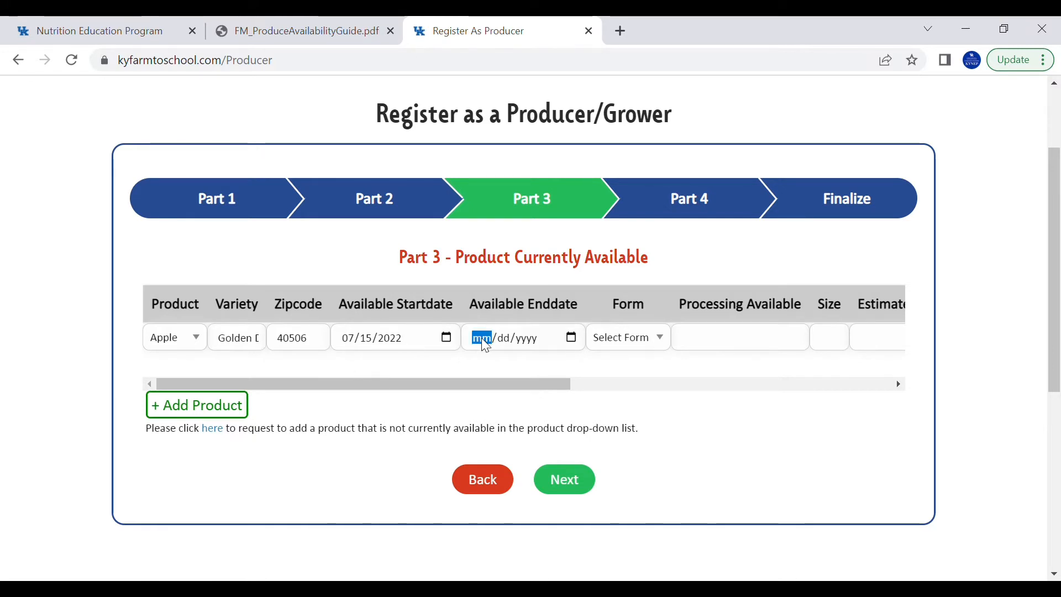
{"action": "type", "text": "10/"}
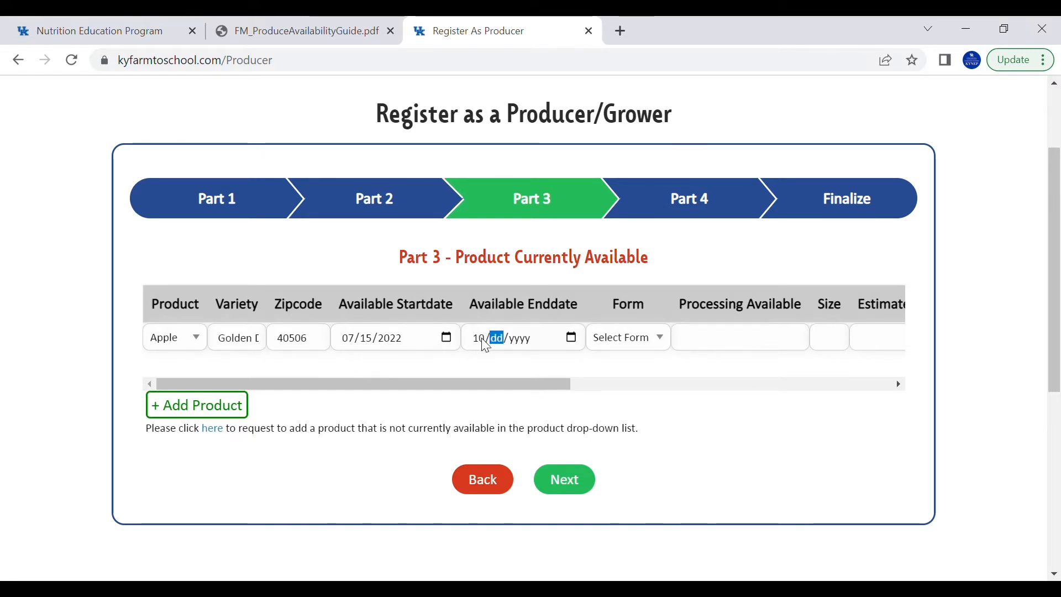
{"action": "type", "text": "15/"}
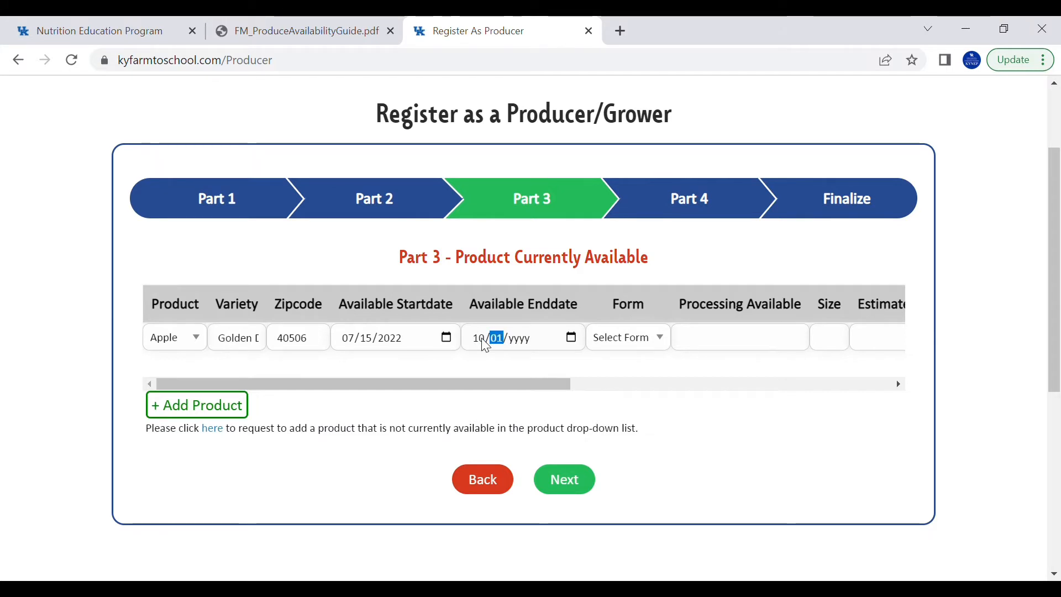
{"action": "type", "text": "2022"}
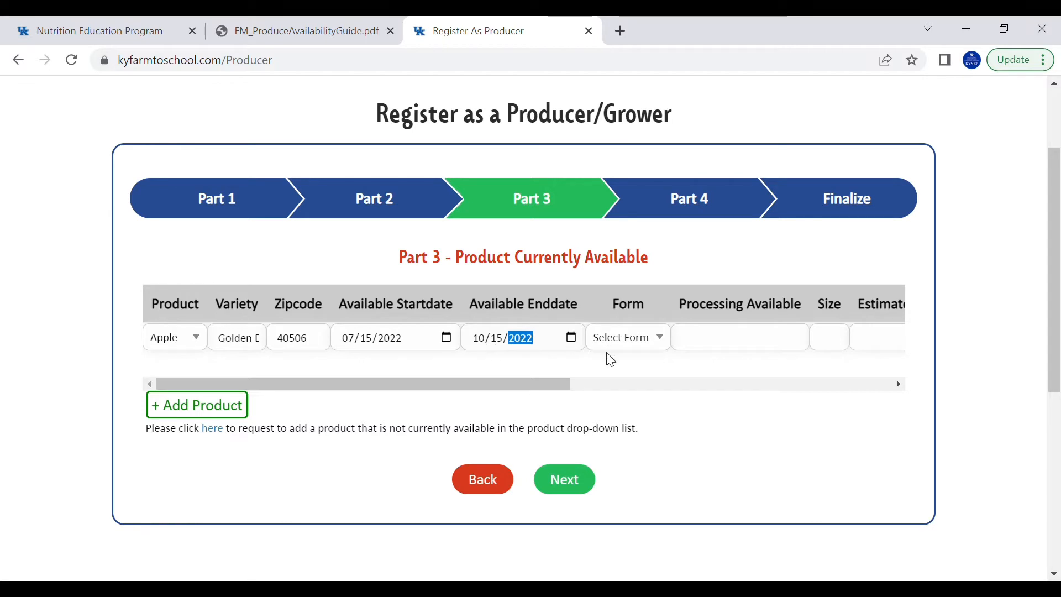
Set the product form to Whole, no processing, 2-2.5 diameter, priced $3.00/pound
{"action": "left_click", "coordinate": [651, 354]}
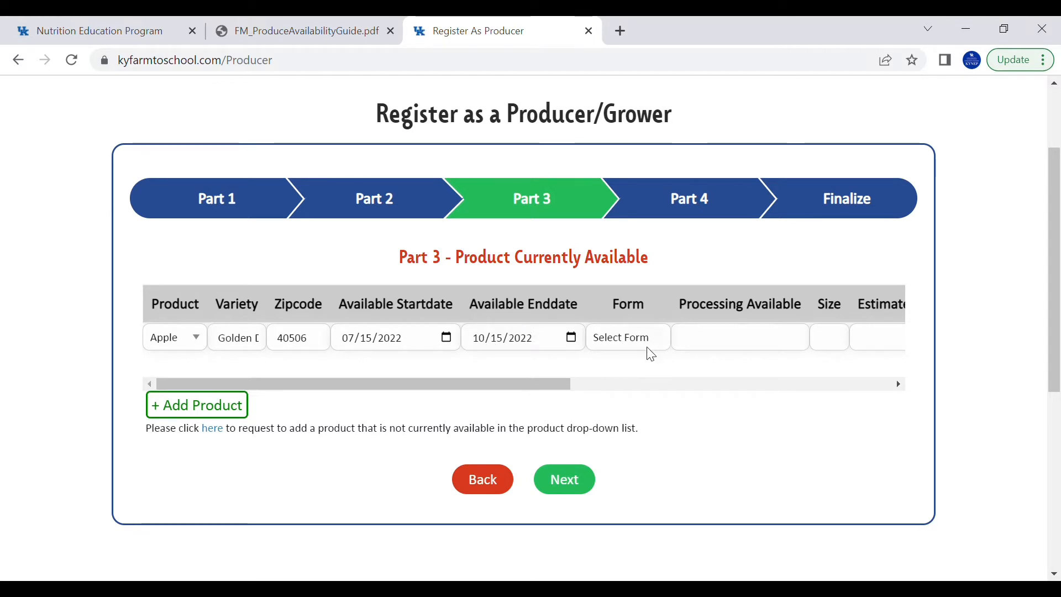
{"action": "left_click", "coordinate": [628, 410]}
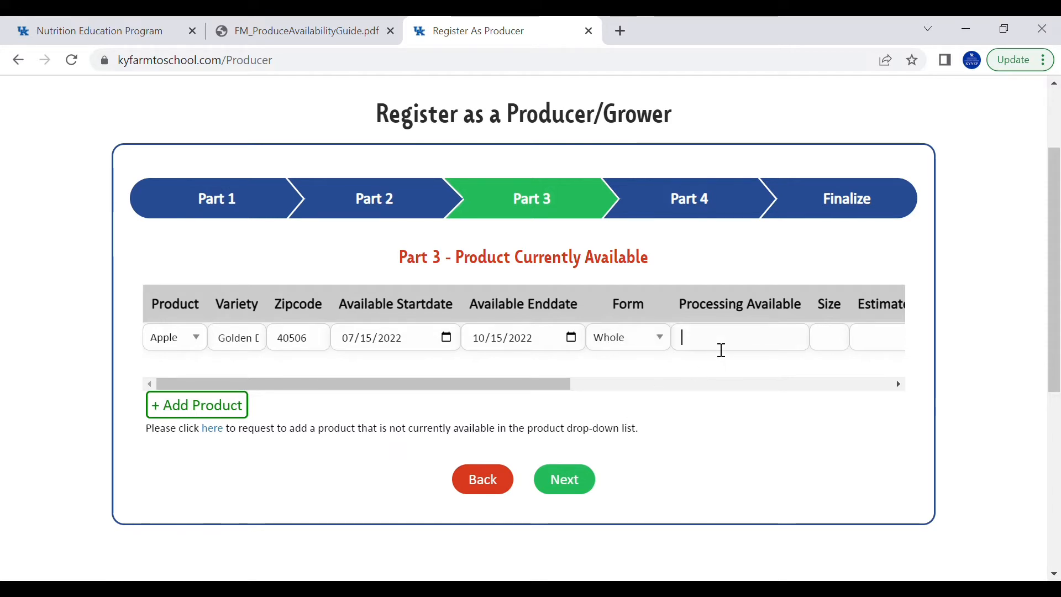
{"action": "type", "text": "no proc"}
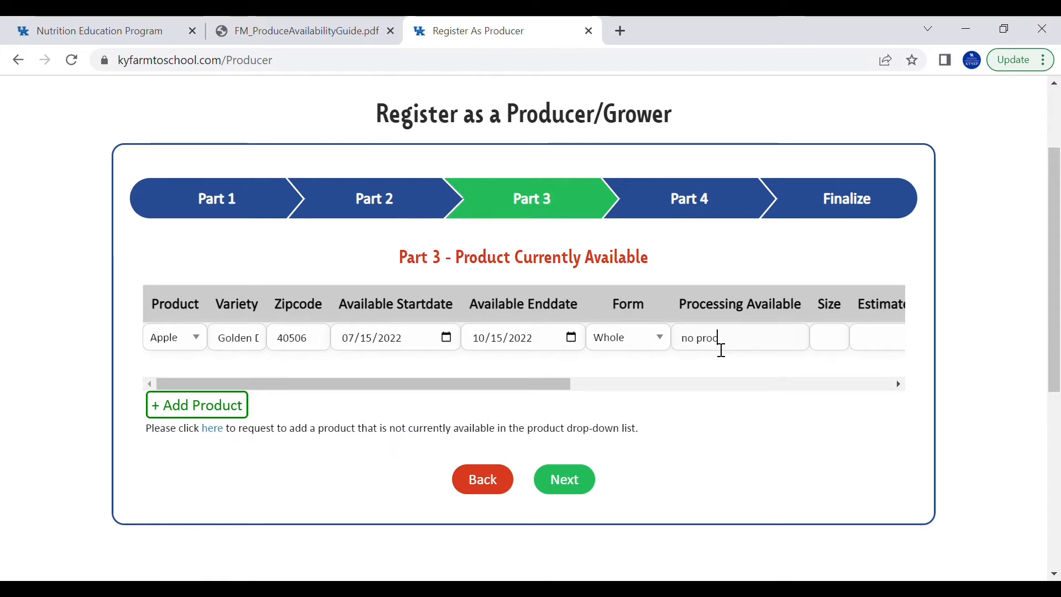
{"action": "type", "text": "essing"}
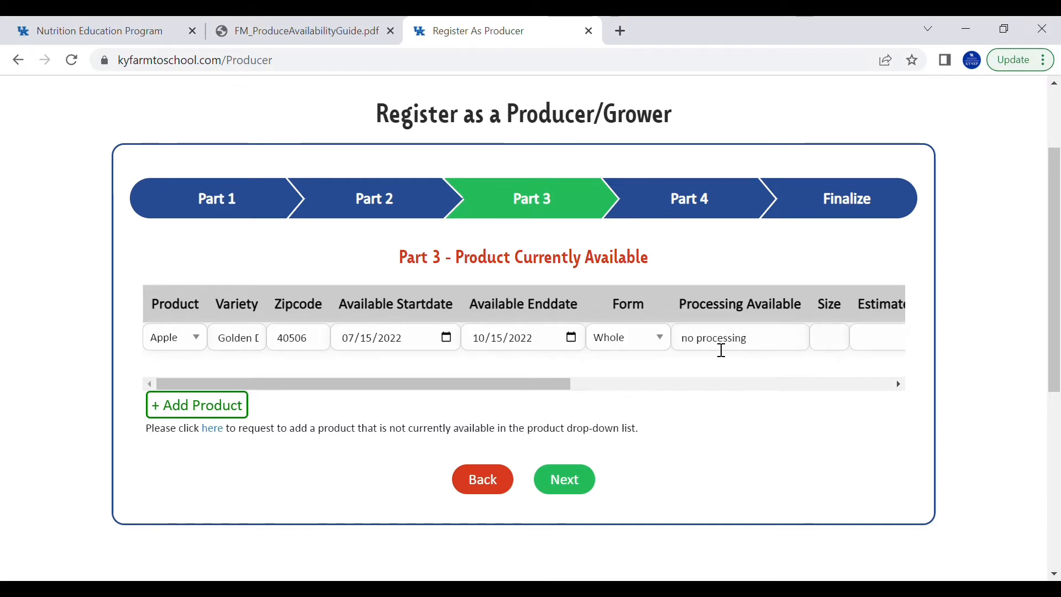
{"action": "type", "text": "2-2"}
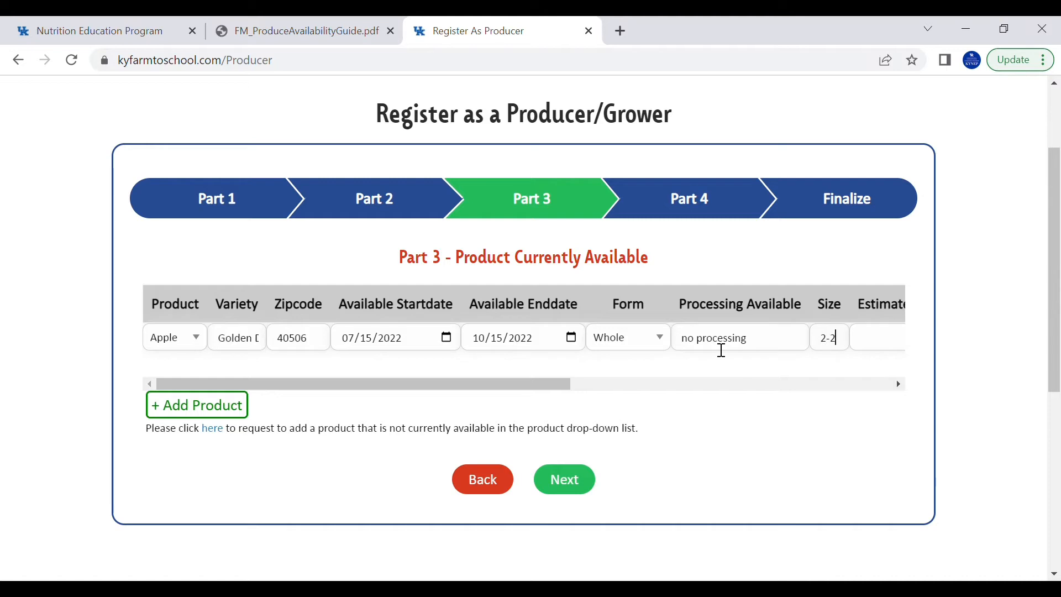
{"action": "type", "text": ".5"}
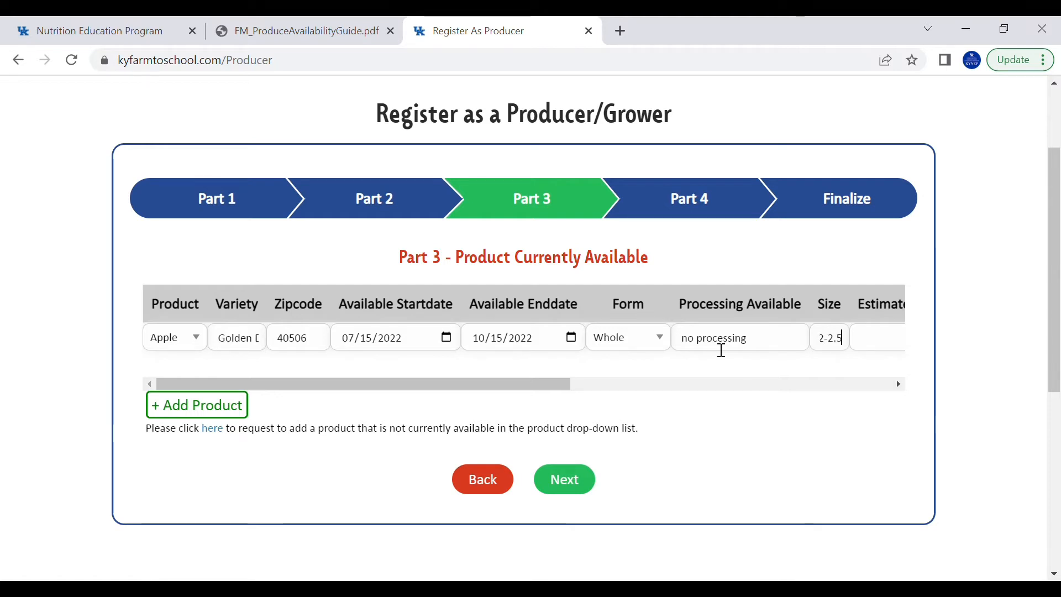
{"action": "type", "text": " dia"}
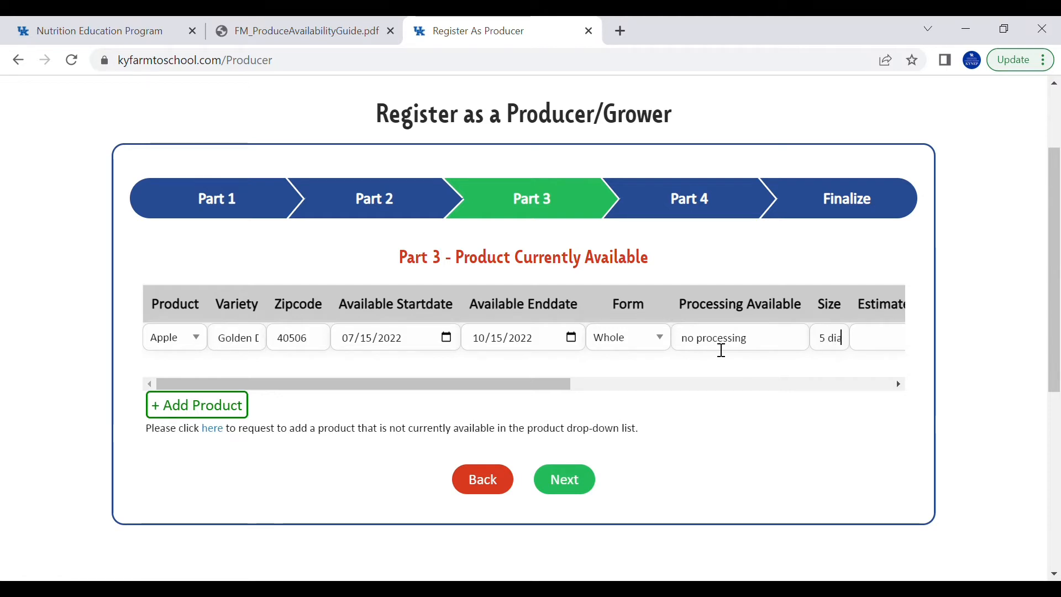
{"action": "type", "text": "met"}
{"action": "type", "text": "er"}
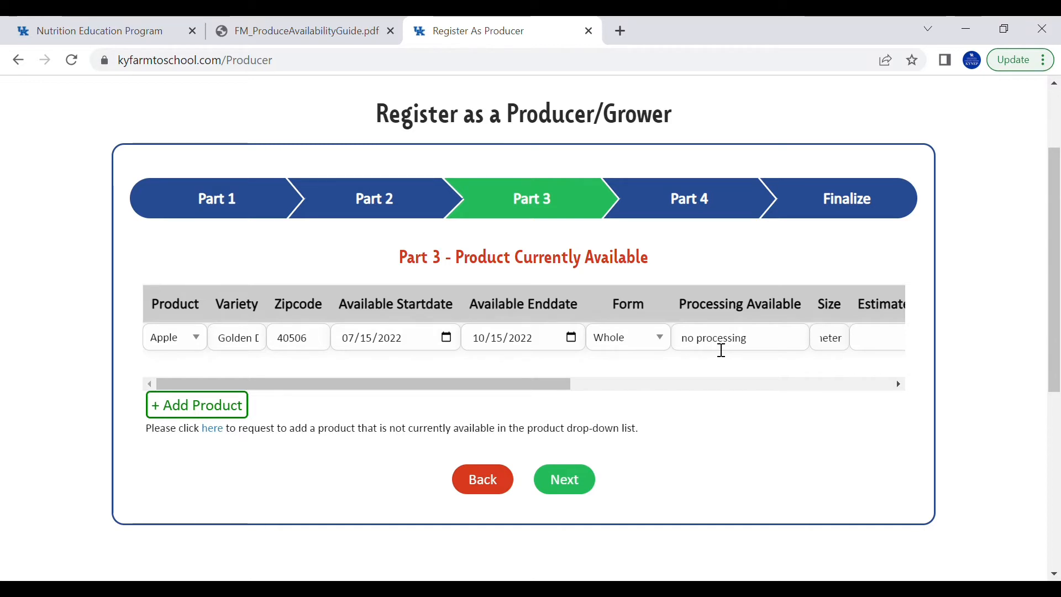
{"action": "key", "text": "Tab"}
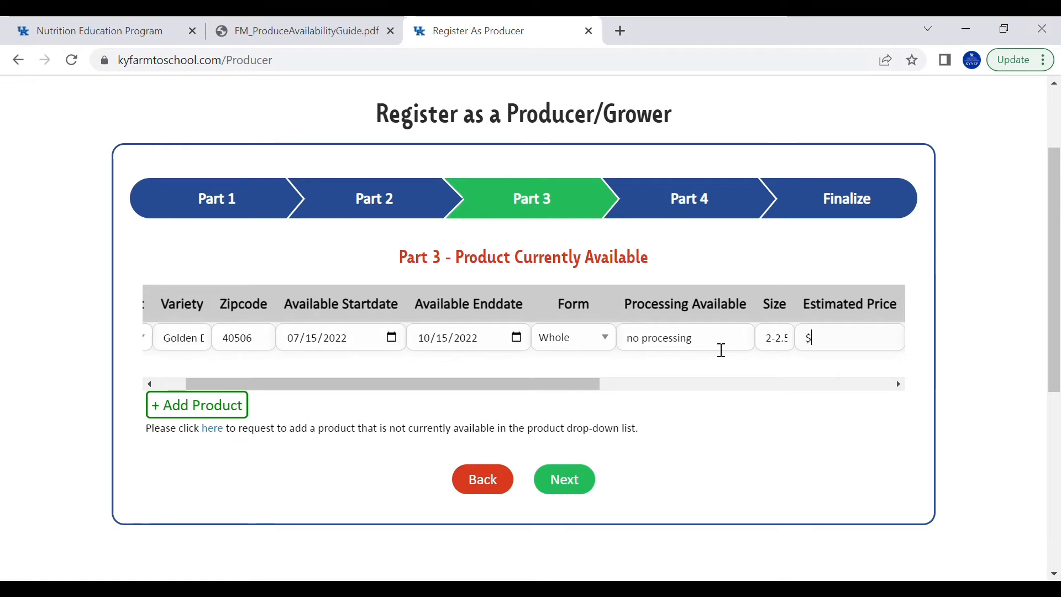
{"action": "type", "text": "300/"}
{"action": "key", "text": "BackSpace"}
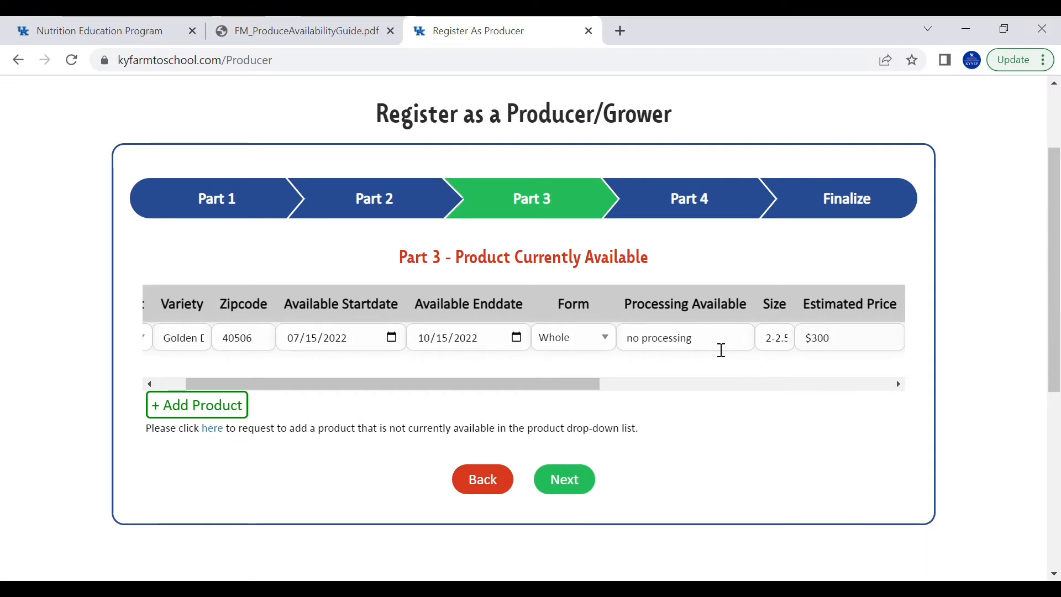
{"action": "key", "text": "BackSpace"}
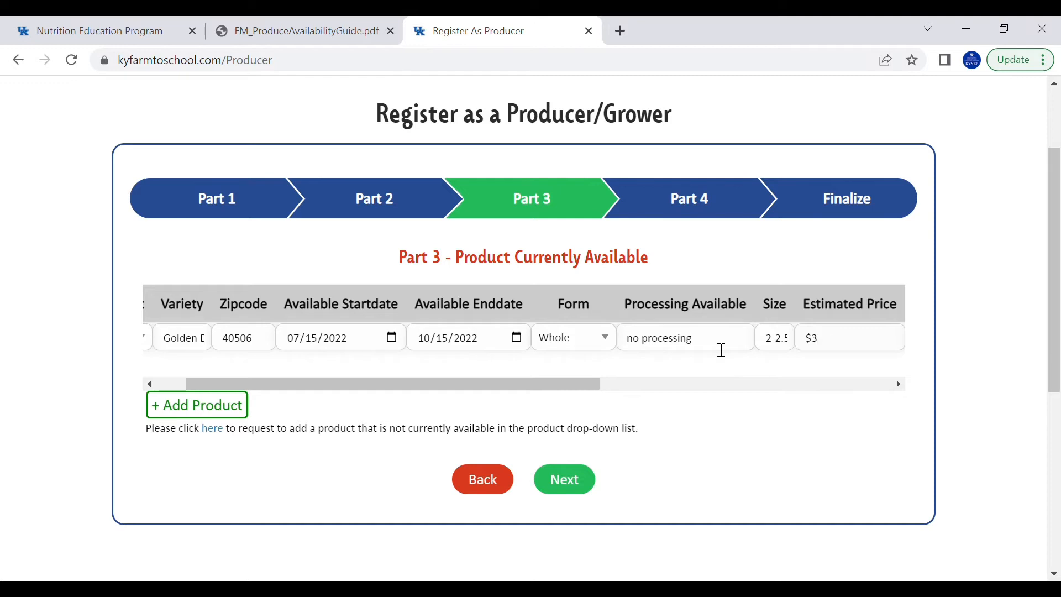
{"action": "type", "text": ".00"}
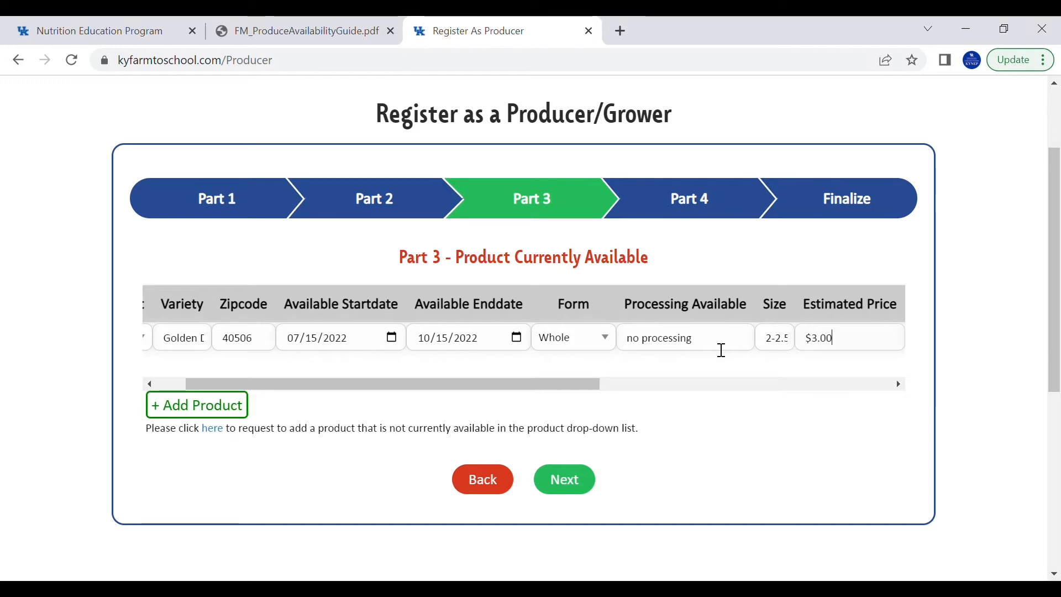
{"action": "type", "text": "/pound"}
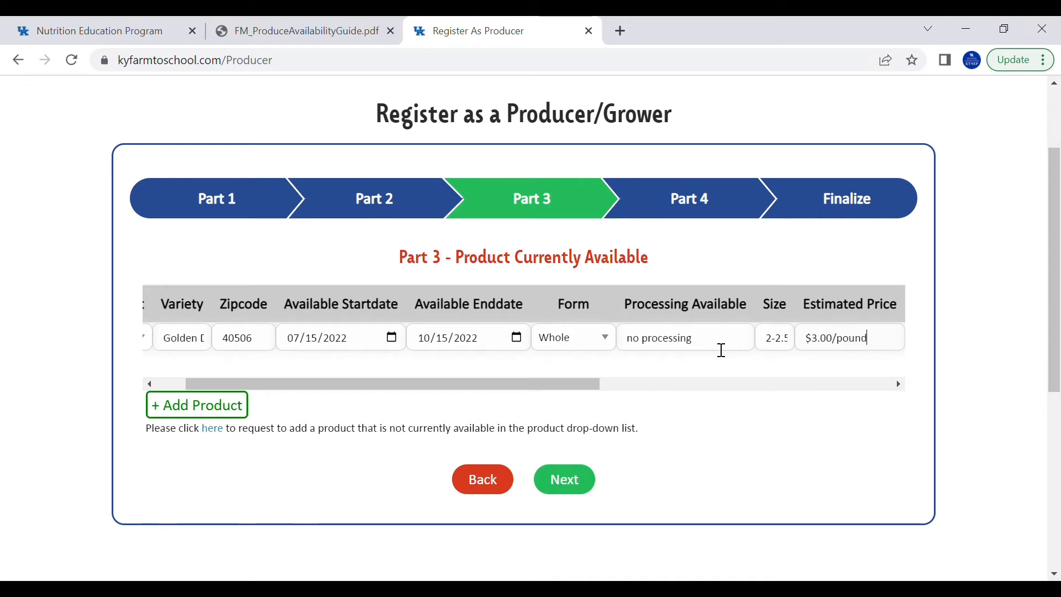
{"action": "key", "text": "Tab"}
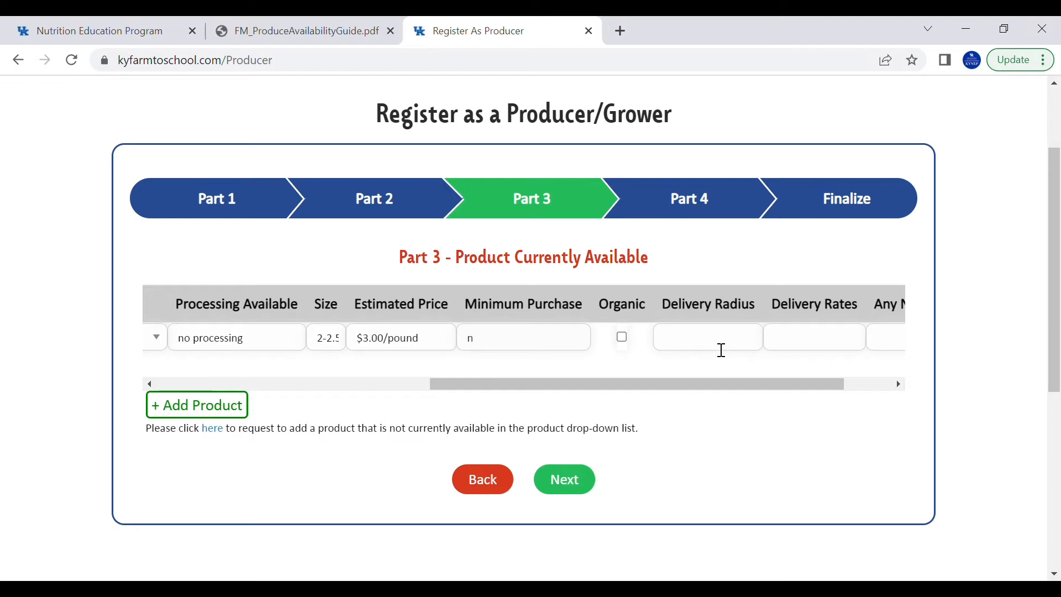
Add local delivery with no fee, note 'cash and credit accepted', and advance to Part 4
{"action": "type", "text": "minimum"}
{"action": "key", "text": "Tab"}
{"action": "key", "text": "Tab"}
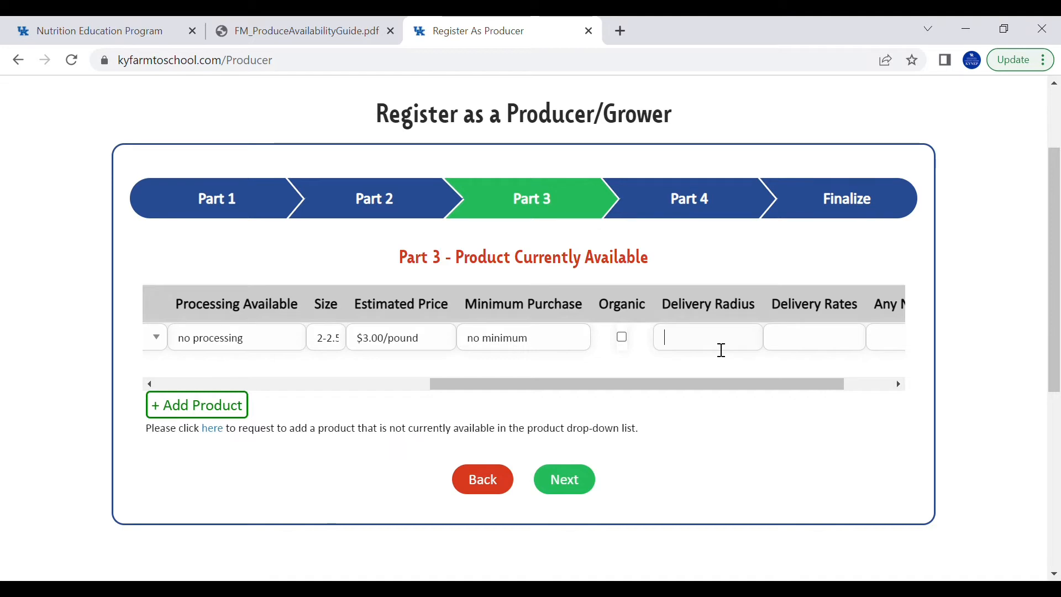
{"action": "type", "text": "local"}
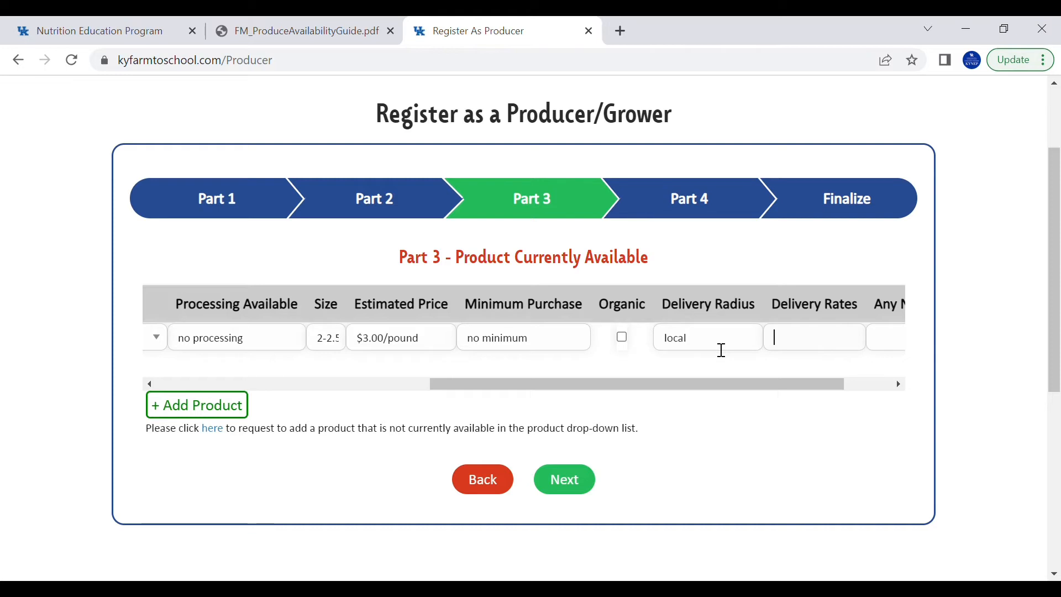
{"action": "type", "text": "fee"}
{"action": "key", "text": "Tab"}
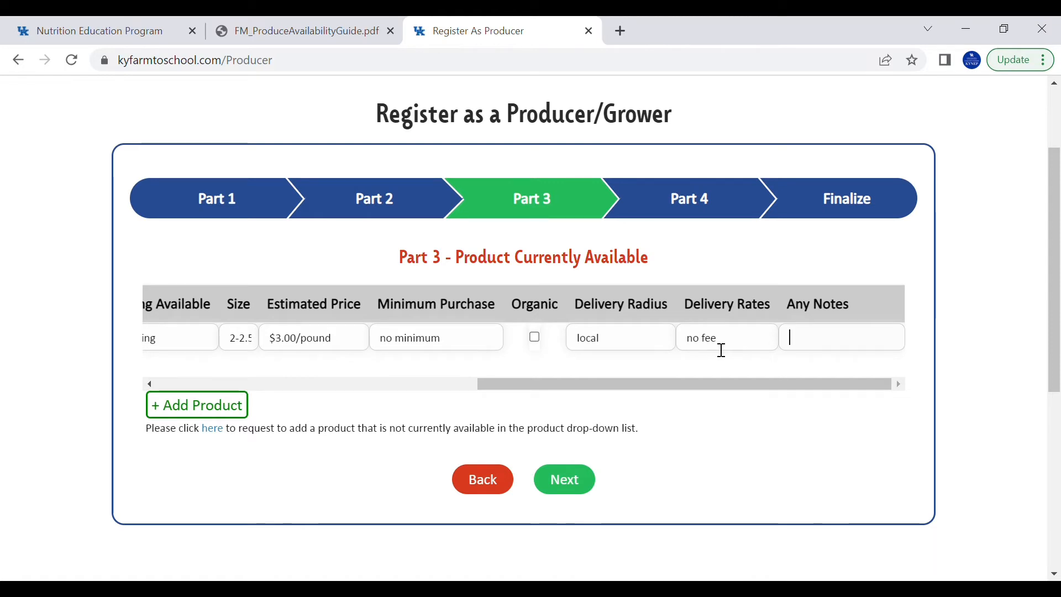
{"action": "type", "text": "cash a"}
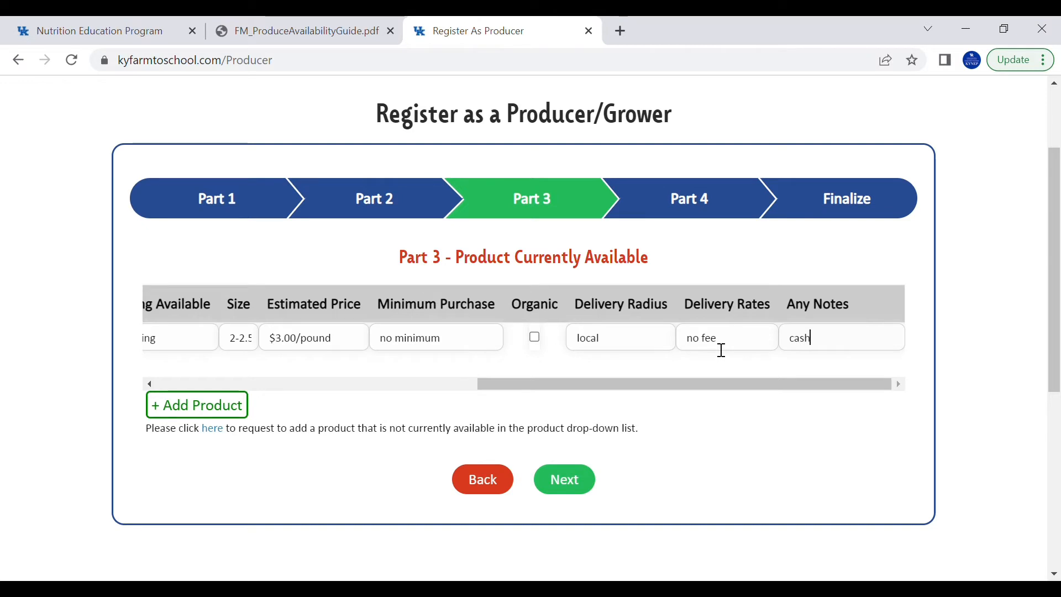
{"action": "type", "text": "nd credit accepted"}
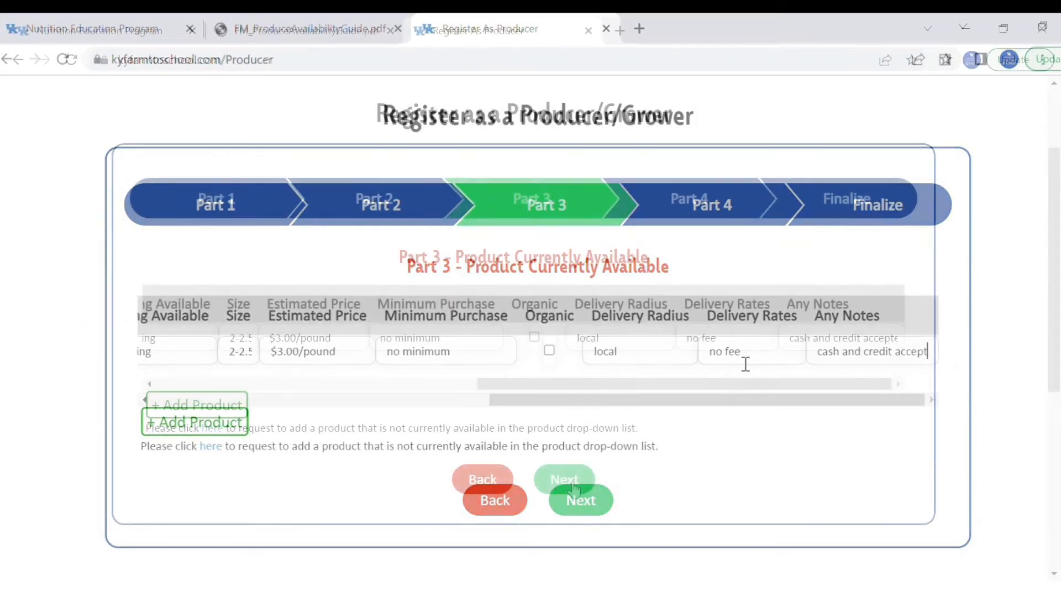
{"action": "left_click", "coordinate": [573, 487]}
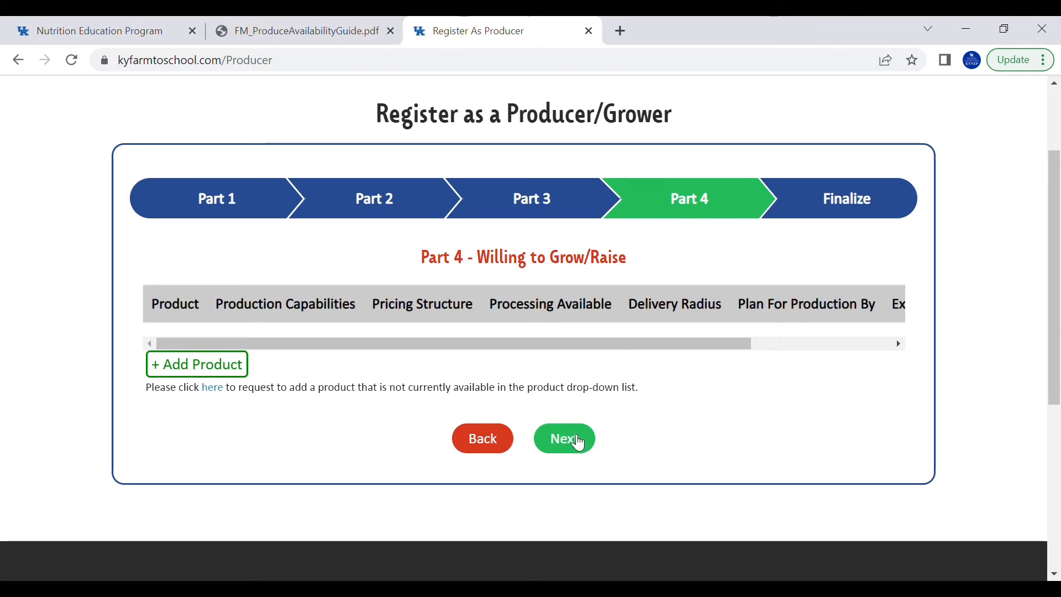
Add a Watermelon row with a production capability of 20,000 pounds
{"action": "left_click", "coordinate": [232, 367]}
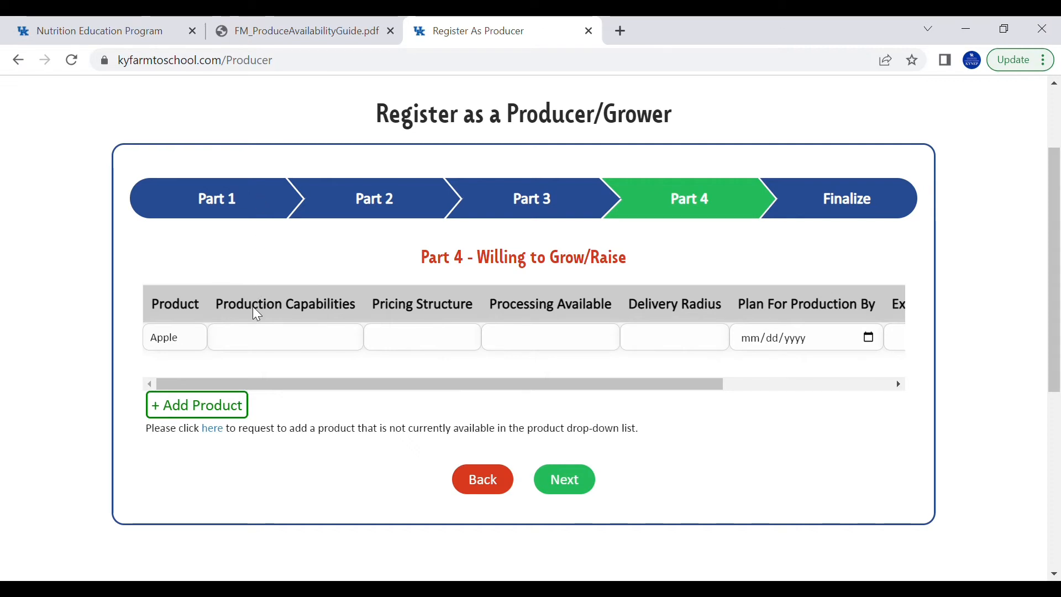
{"action": "left_click", "coordinate": [204, 313]}
{"action": "left_click", "coordinate": [236, 349]}
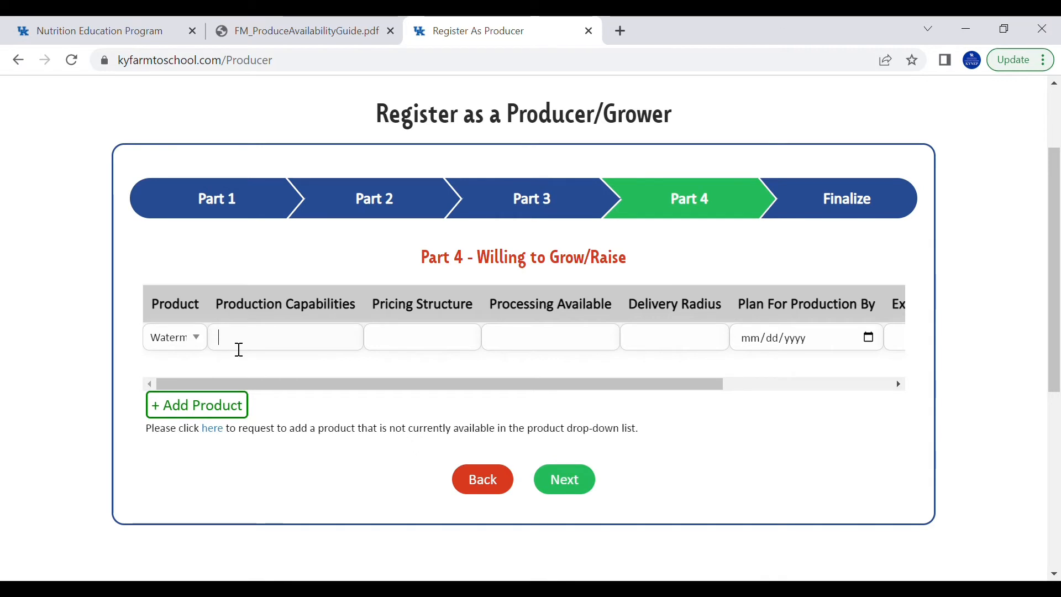
{"action": "type", "text": "20,000 pounds"}
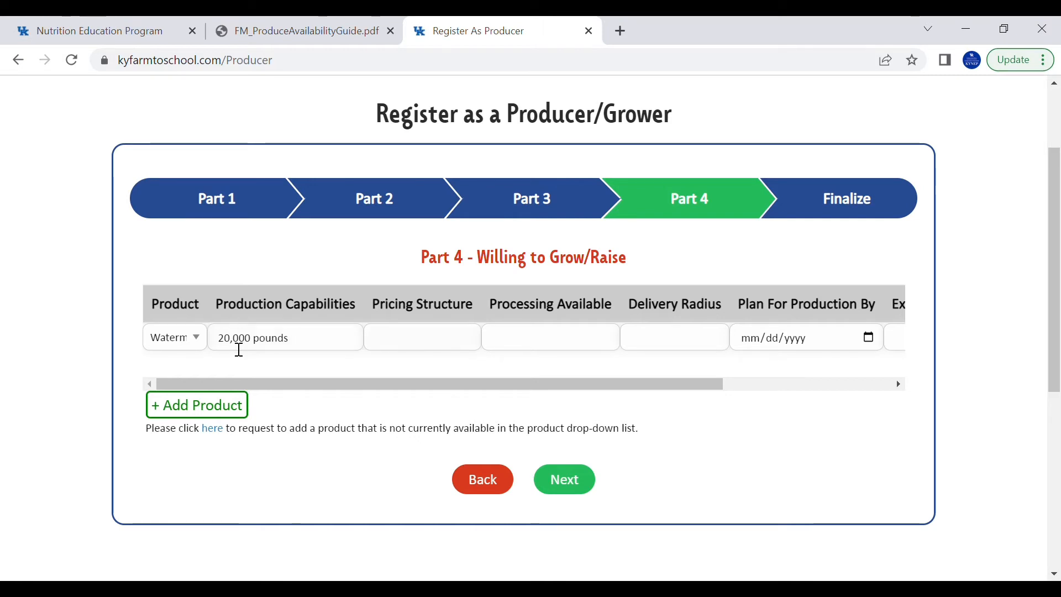
Enter $5-8/each pricing, no processing, local delivery, production by 05/01/2022 and harvest 7/15
{"action": "type", "text": "5-8/each"}
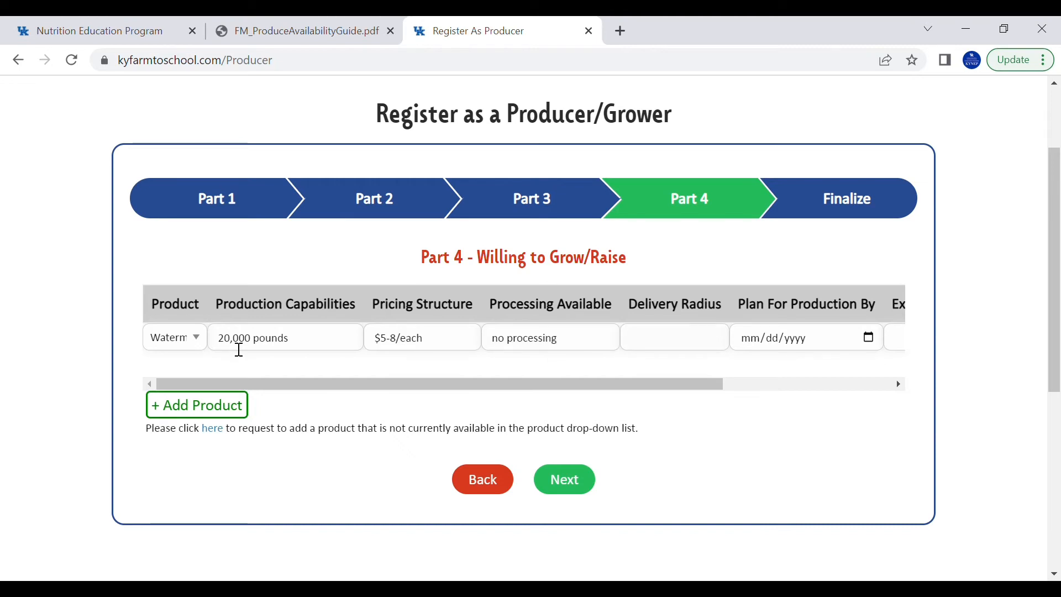
{"action": "type", "text": "cal"}
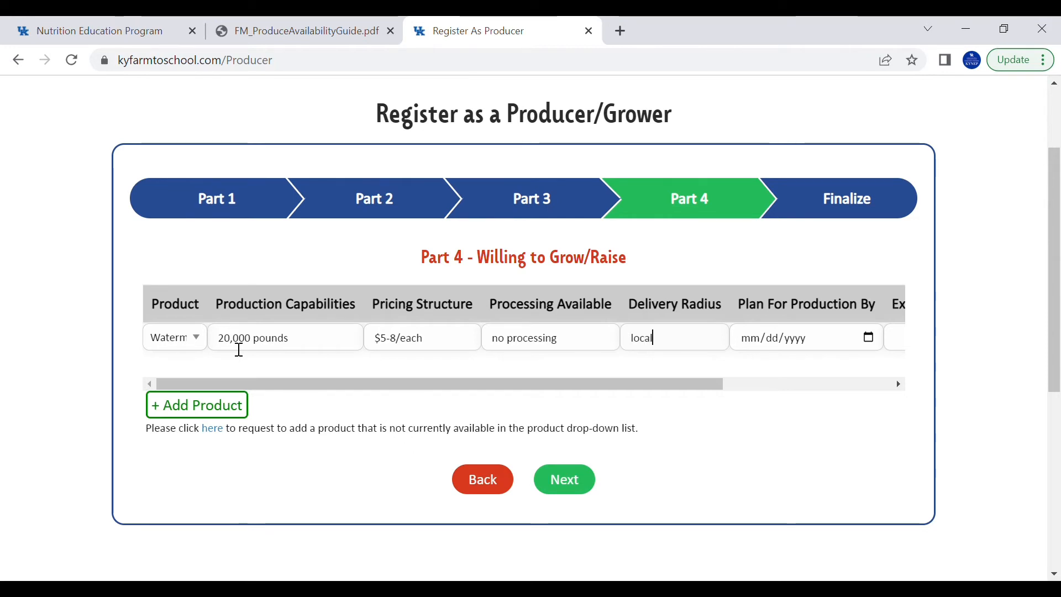
{"action": "key", "text": "Tab"}
{"action": "type", "text": "0"}
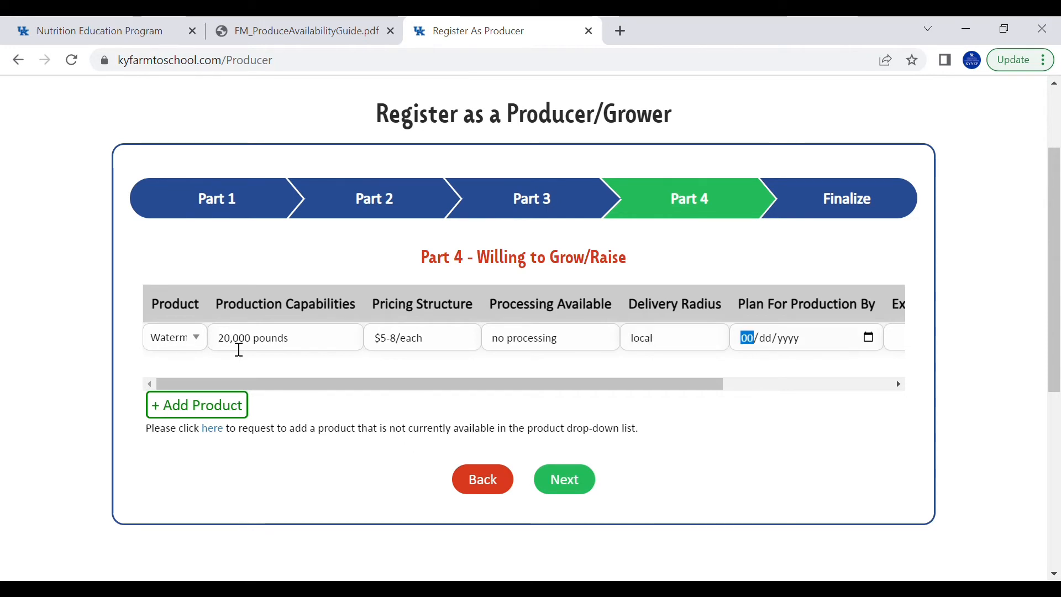
{"action": "type", "text": "5/01/000"}
{"action": "type", "text": "2022"}
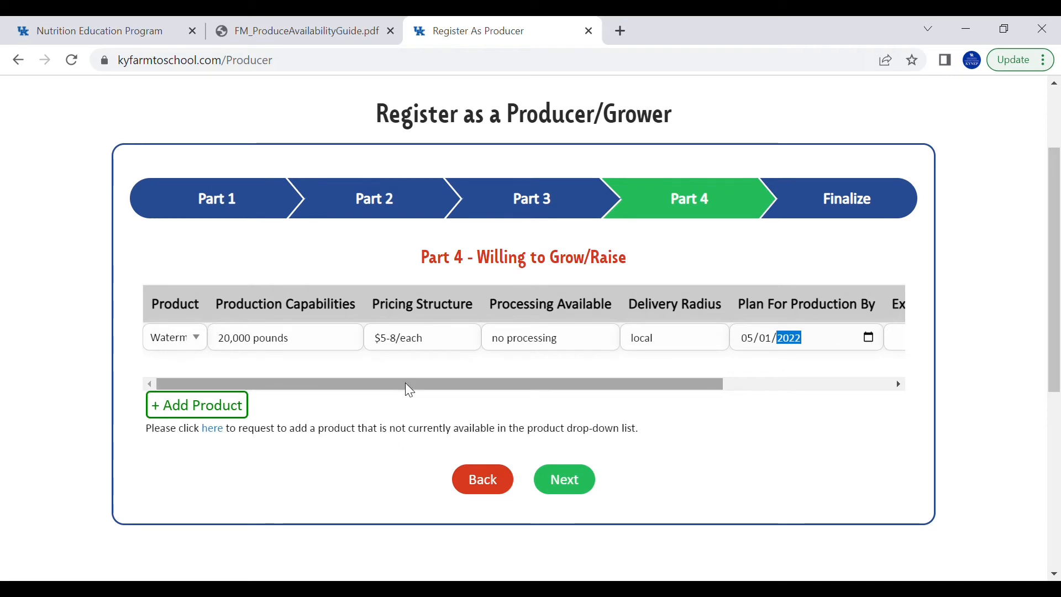
{"action": "left_click_drag", "start_coordinate": [406, 383], "coordinate": [618, 365]}
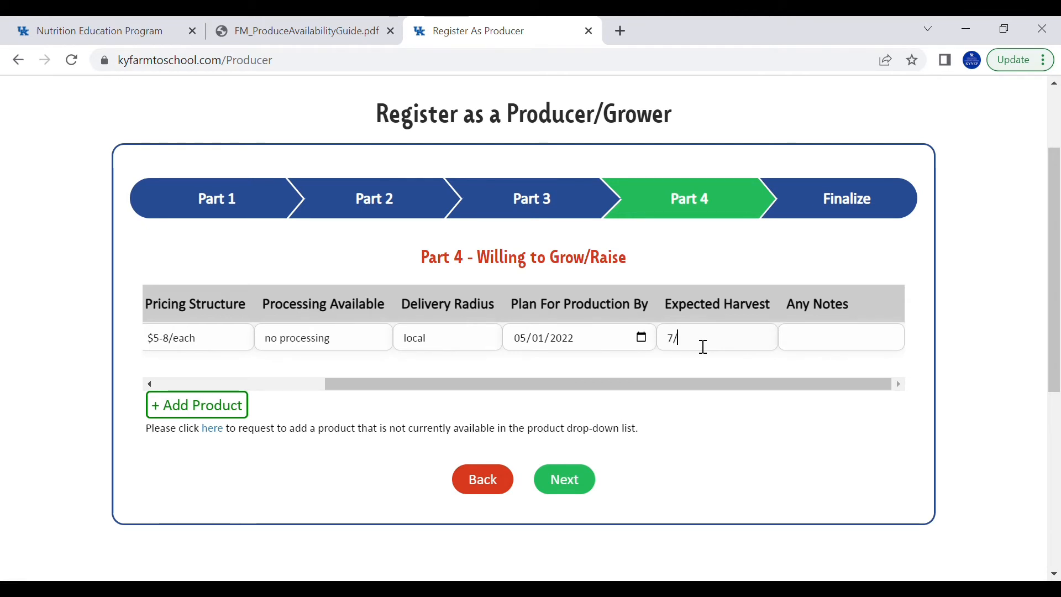
{"action": "type", "text": "5"}
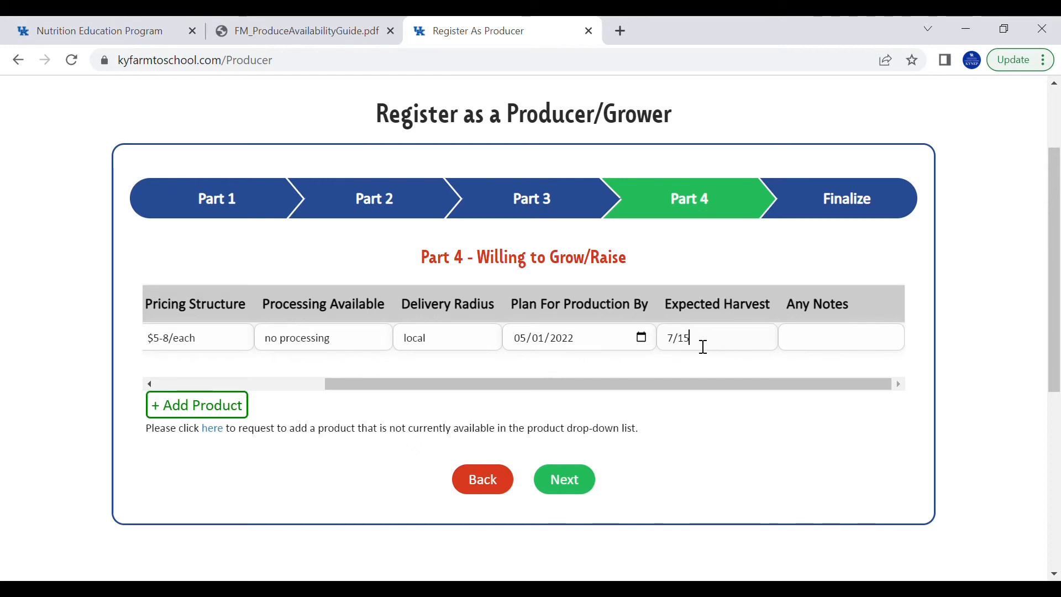
{"action": "type", "text": "/202"}
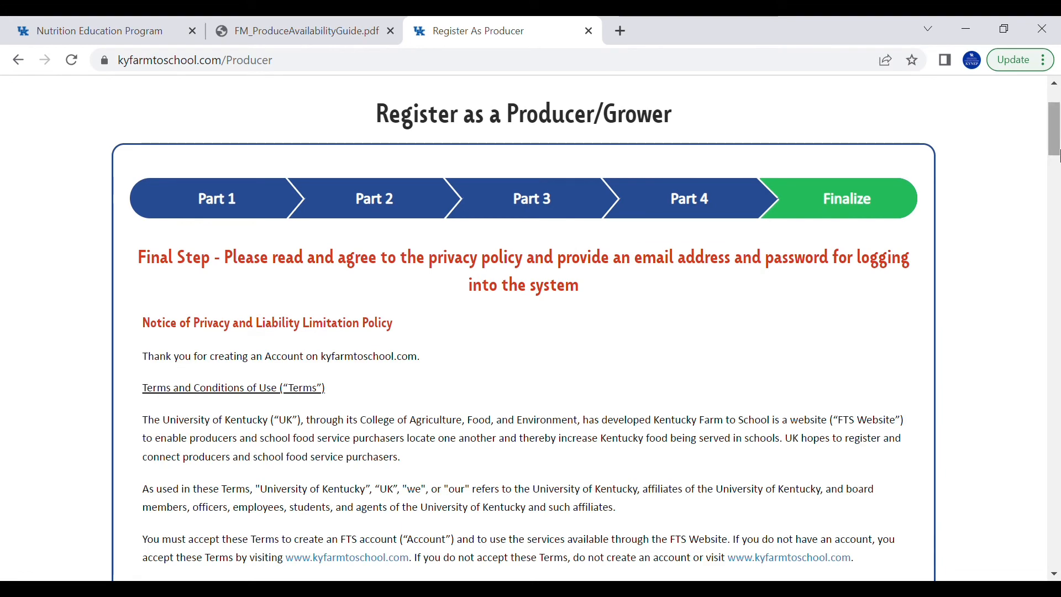
Scroll through the privacy policy down to the account sign-up fields
{"action": "left_click_drag", "start_coordinate": [1058, 145], "coordinate": [1037, 272]}
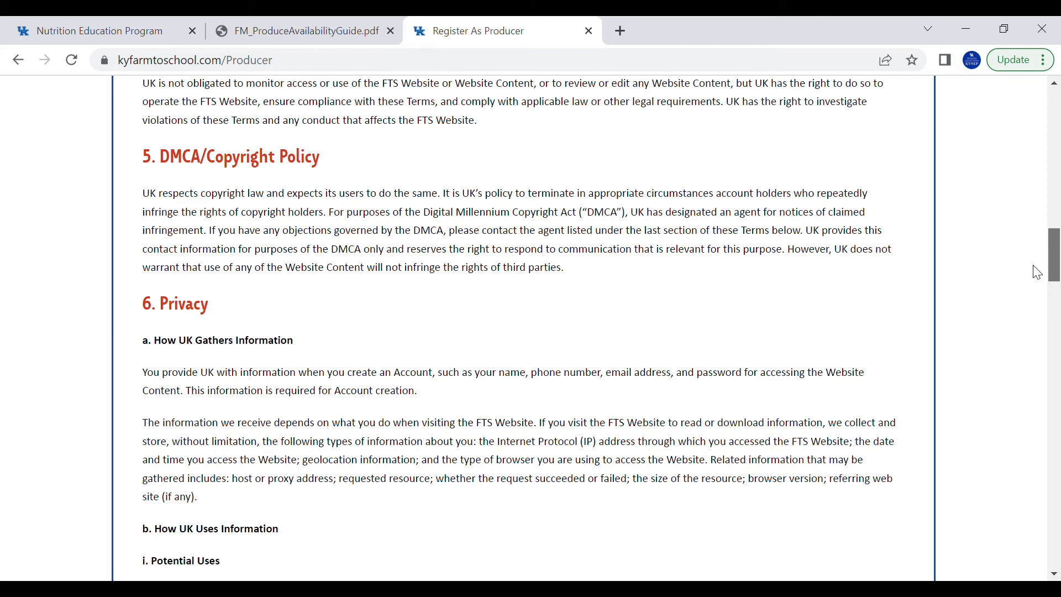
{"action": "left_click_drag", "start_coordinate": [1037, 273], "coordinate": [1026, 520]}
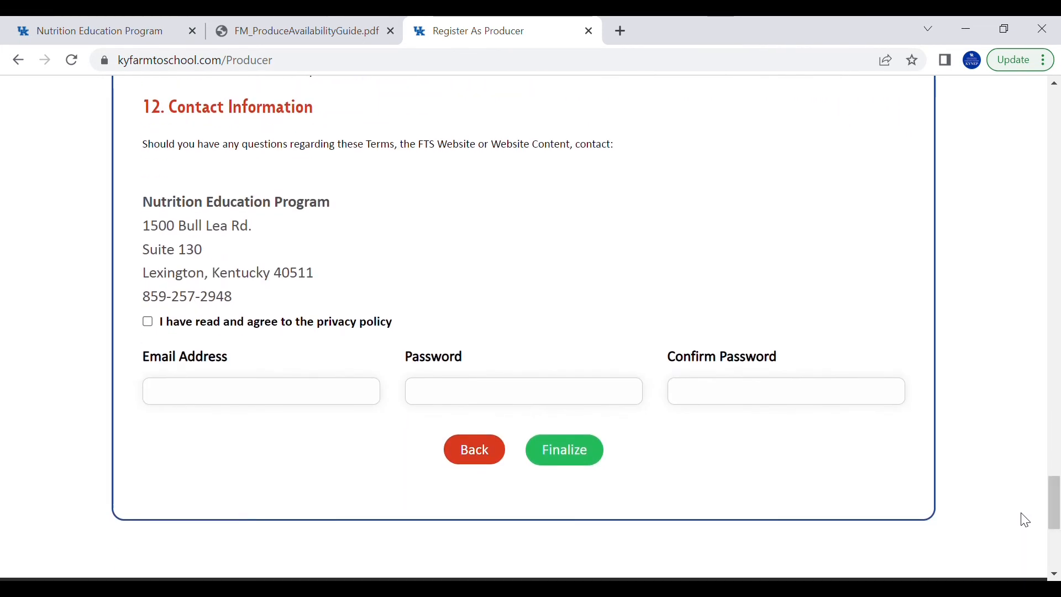
Agree to the privacy policy, enter a login e-mail and password, and finalize registration
{"action": "left_click", "coordinate": [148, 322]}
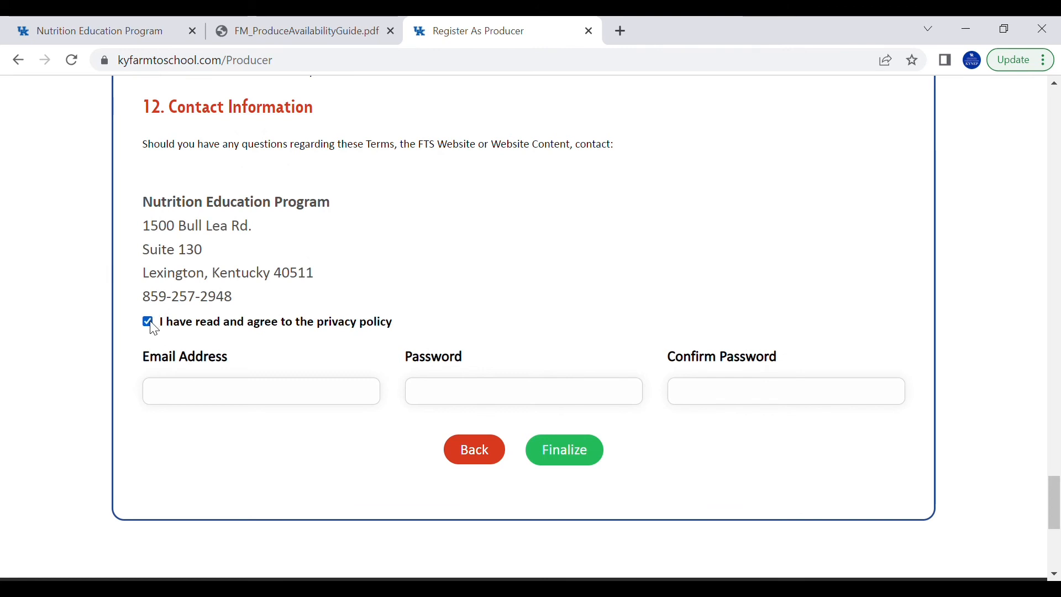
{"action": "left_click", "coordinate": [189, 393]}
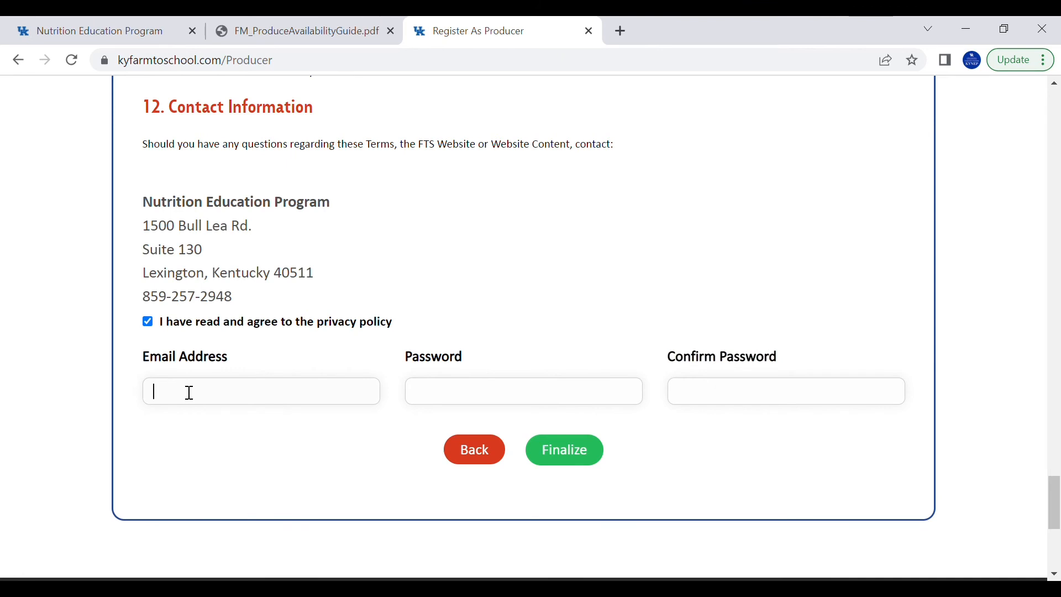
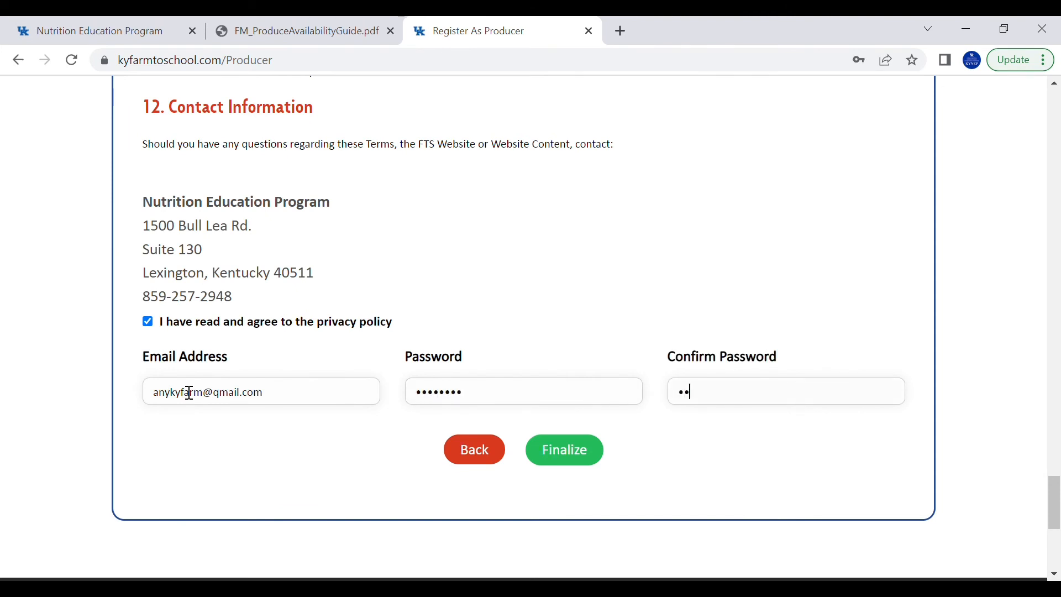
{"action": "type", "text": "yf"}
{"action": "left_click", "coordinate": [564, 450]}
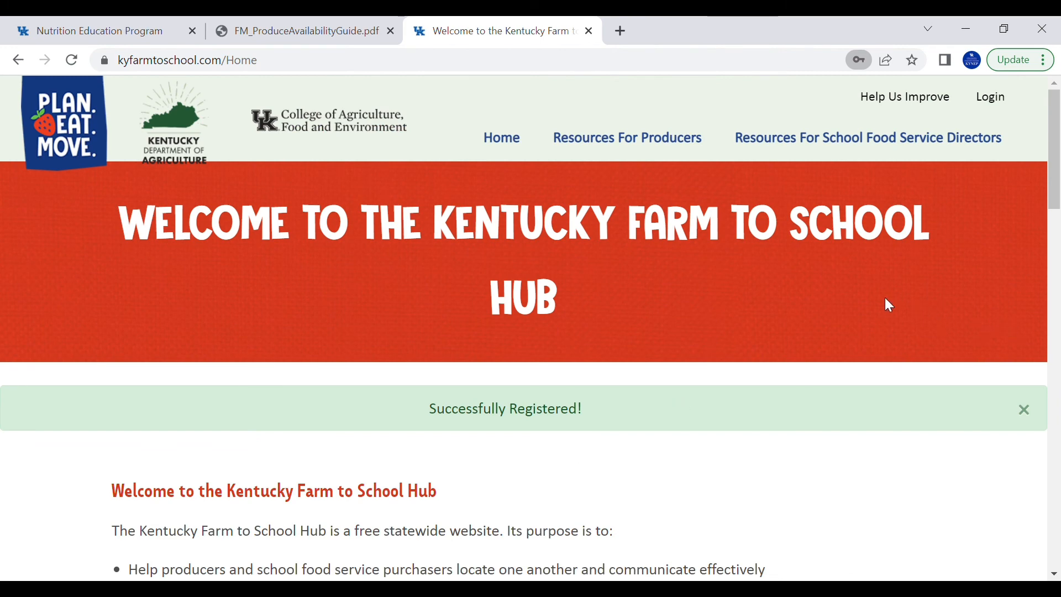
{"action": "scroll", "coordinate": [1039, 168], "scroll_direction": "down", "scroll_amount": 3}
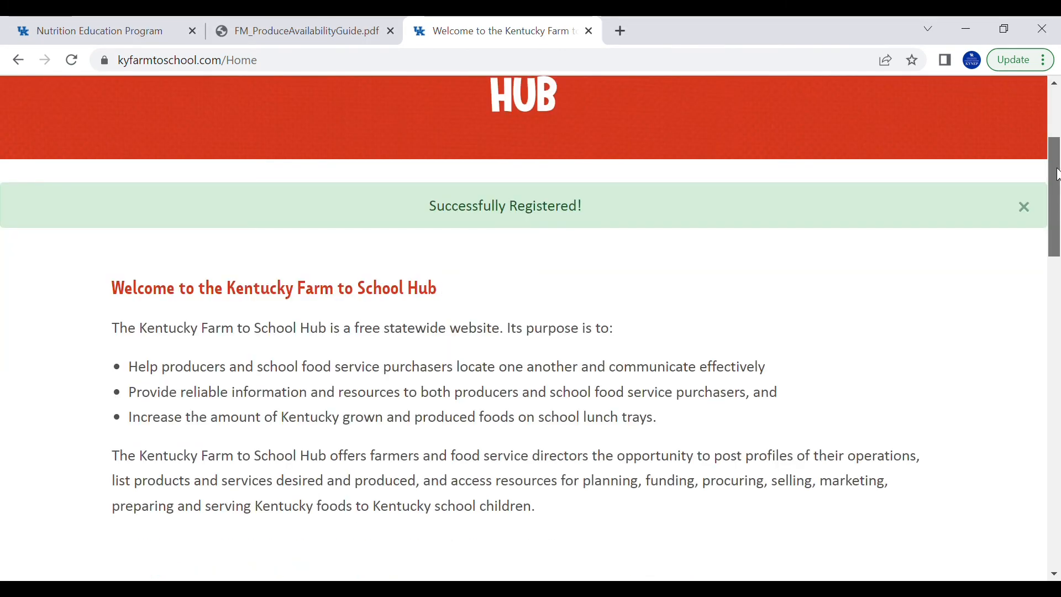
{"action": "left_click_drag", "start_coordinate": [1056, 174], "coordinate": [1058, 379]}
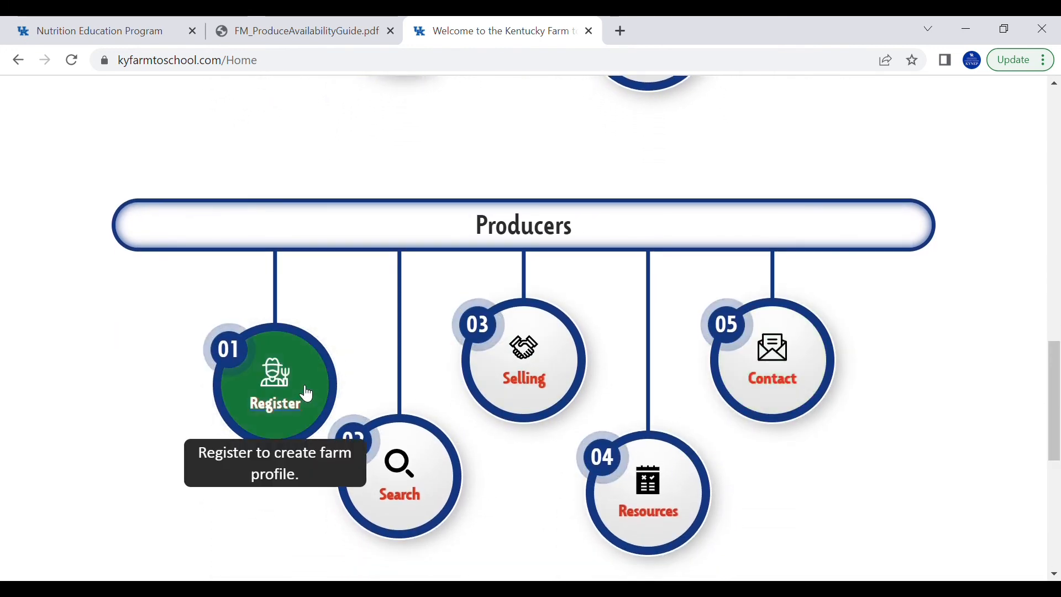
{"action": "mouse_move", "coordinate": [408, 463]}
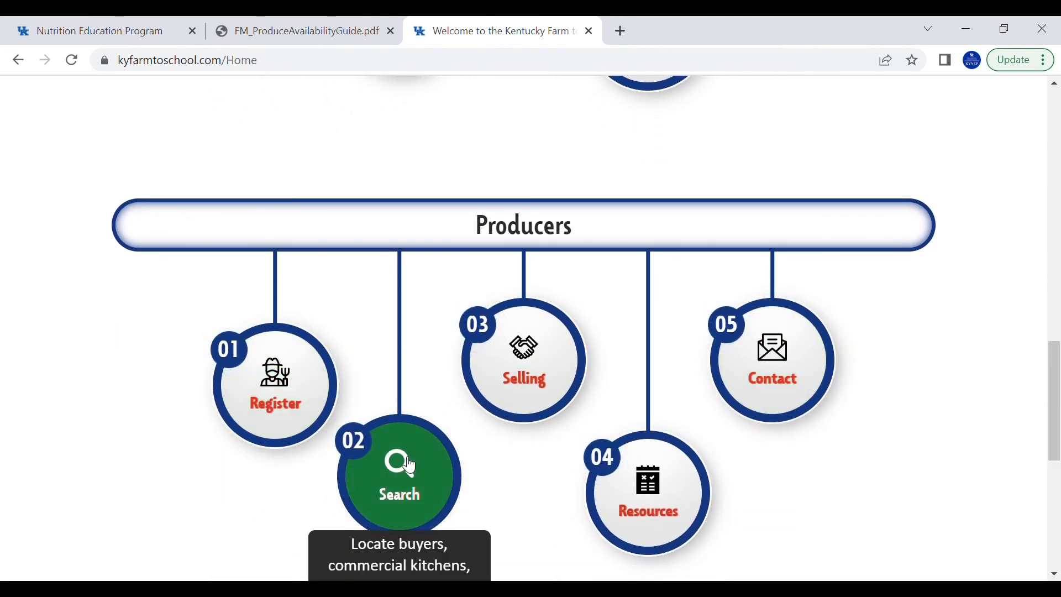
{"action": "mouse_move", "coordinate": [529, 367]}
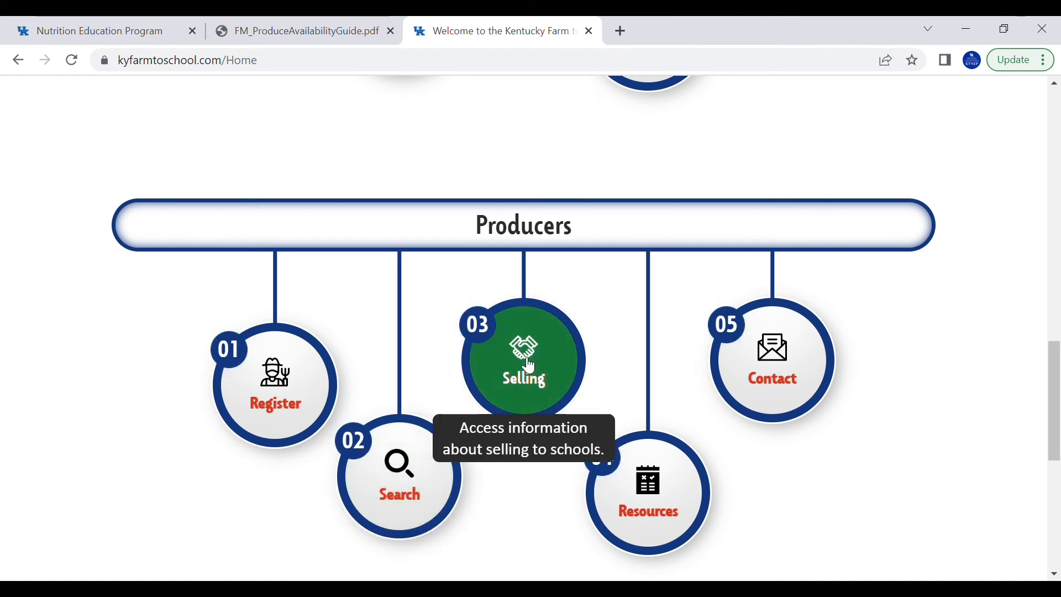
{"action": "scroll", "coordinate": [1057, 379], "scroll_direction": "down", "scroll_amount": 2}
{"action": "mouse_move", "coordinate": [663, 366]}
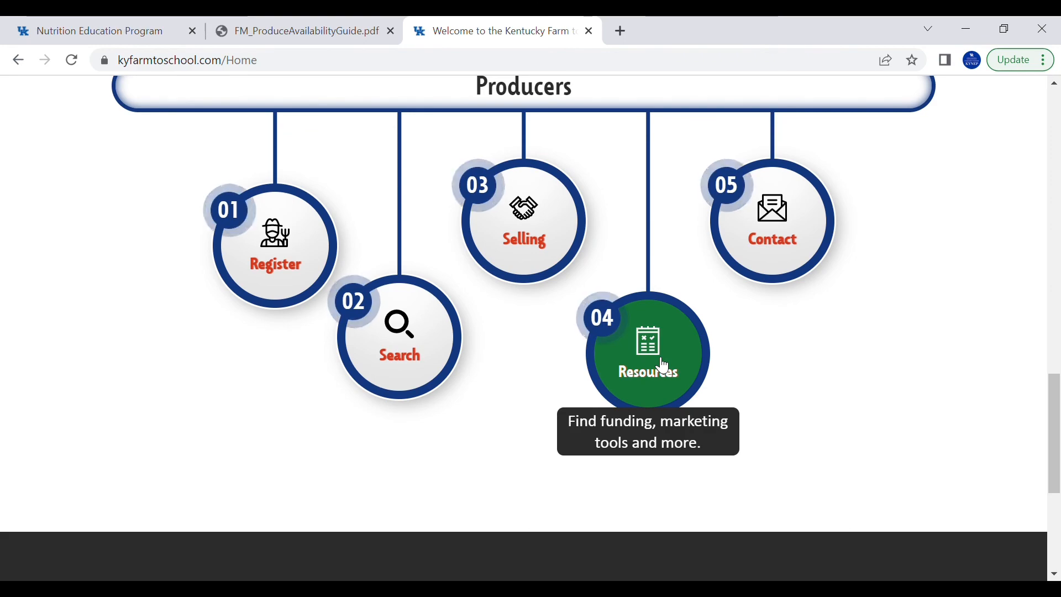
{"action": "mouse_move", "coordinate": [763, 271]}
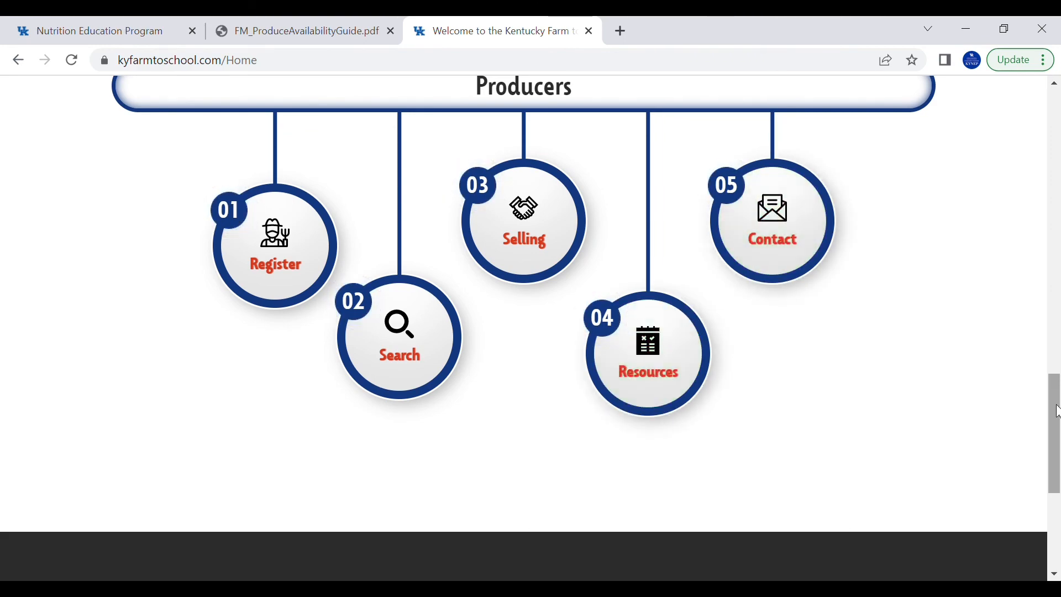